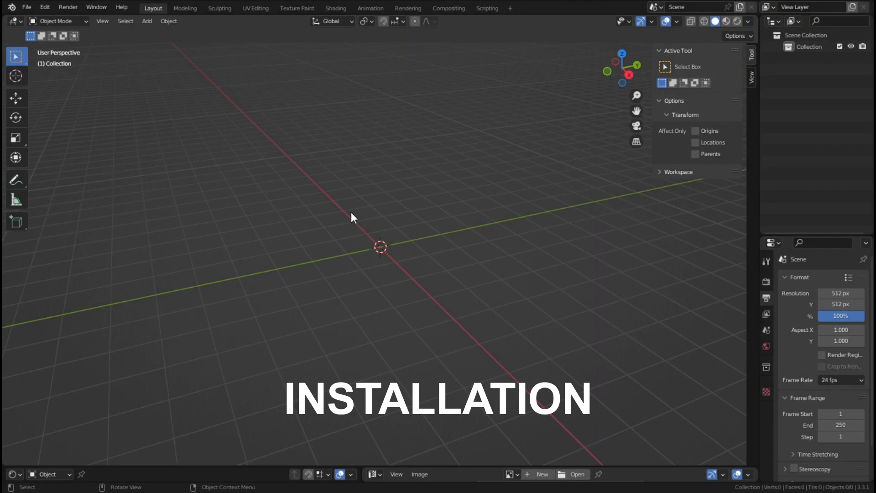
Install the add-on URBANIAC_Launcher_01.zip from the URBANIAC_BuildingGenerator folder
{"action": "left_click", "coordinate": [45, 7]}
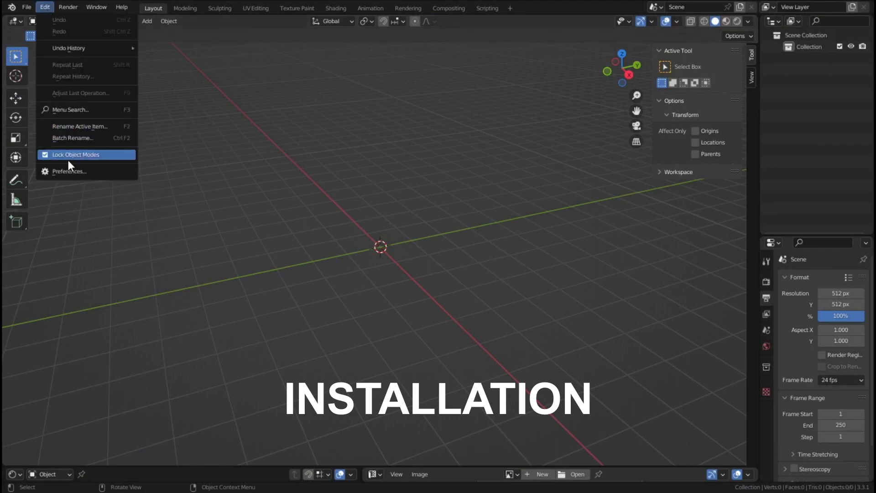
{"action": "left_click", "coordinate": [66, 172]}
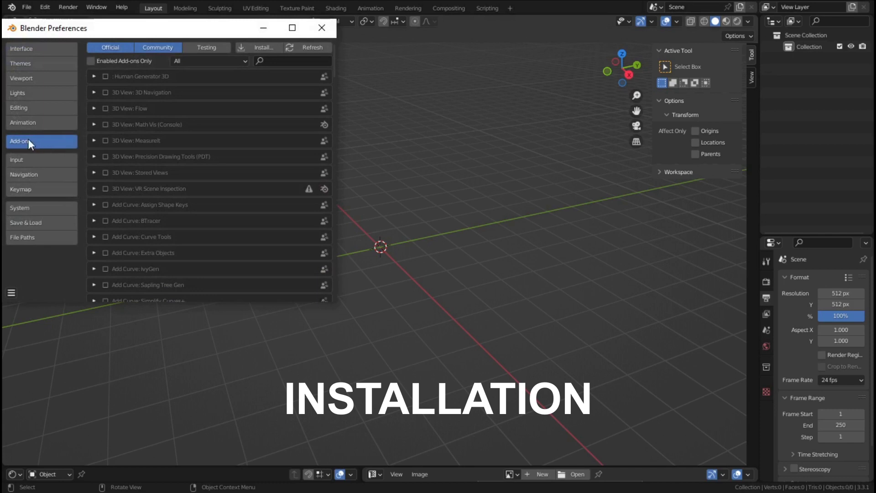
{"action": "left_click", "coordinate": [267, 47]}
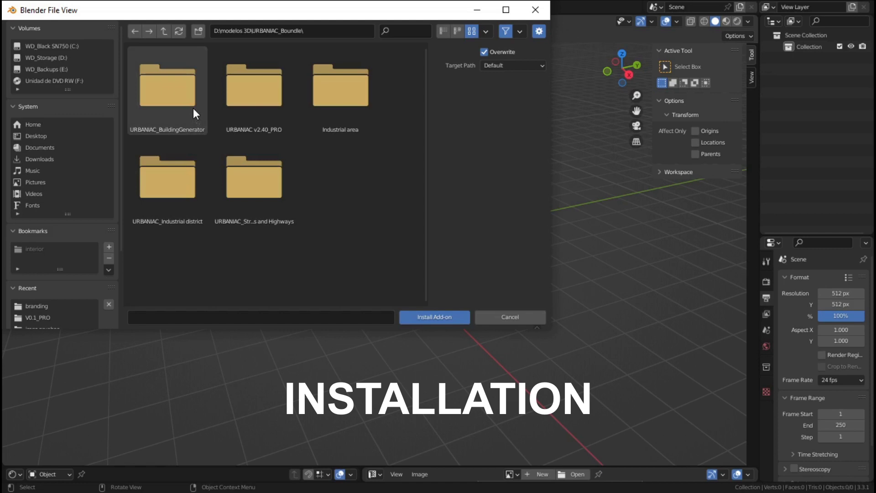
{"action": "double_click", "coordinate": [181, 89]}
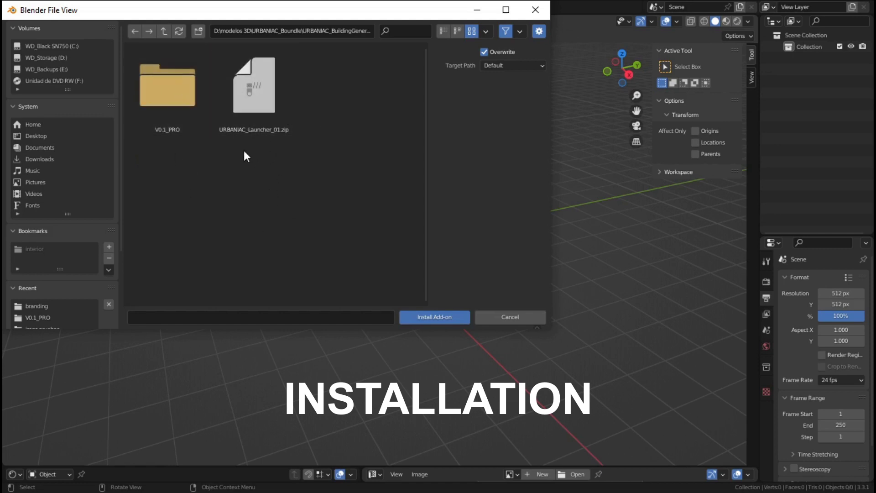
{"action": "left_click", "coordinate": [277, 127]}
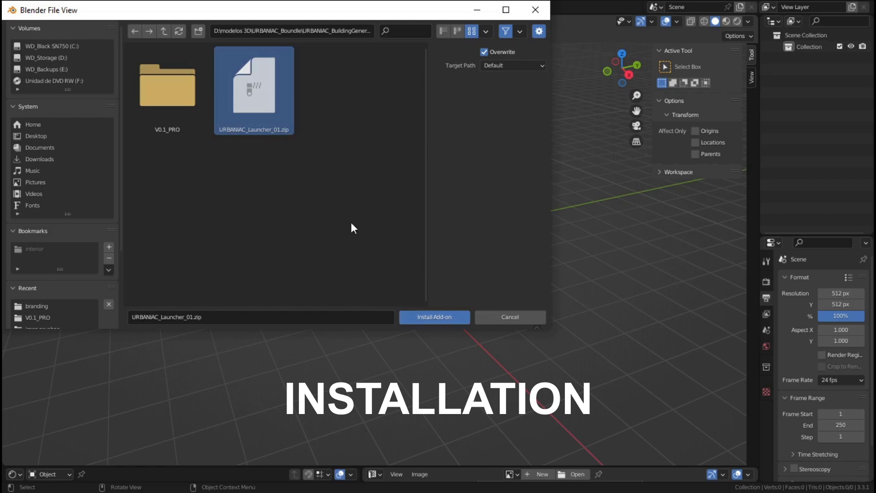
{"action": "left_click", "coordinate": [424, 319]}
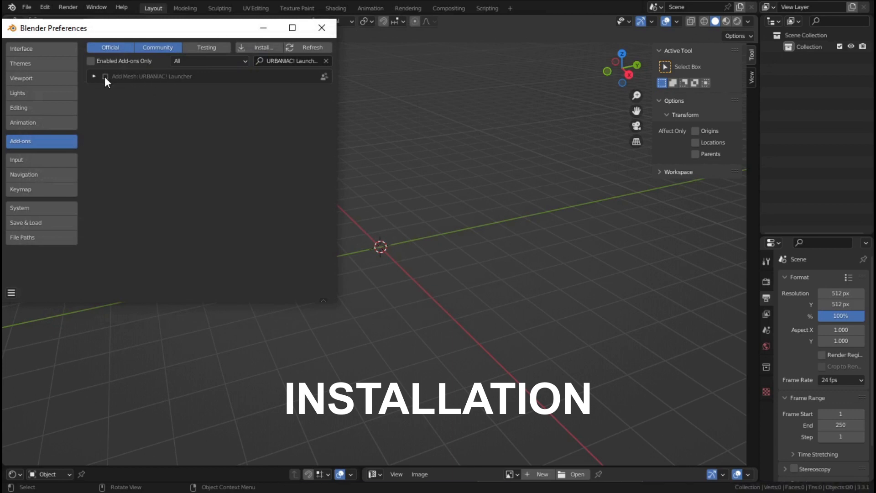
Enable the URBANIAC! Launcher add-on and set its master library path to the models folder inside URBANIAC_BuildingGenerator's V0.1_PRO
{"action": "left_click", "coordinate": [106, 76]}
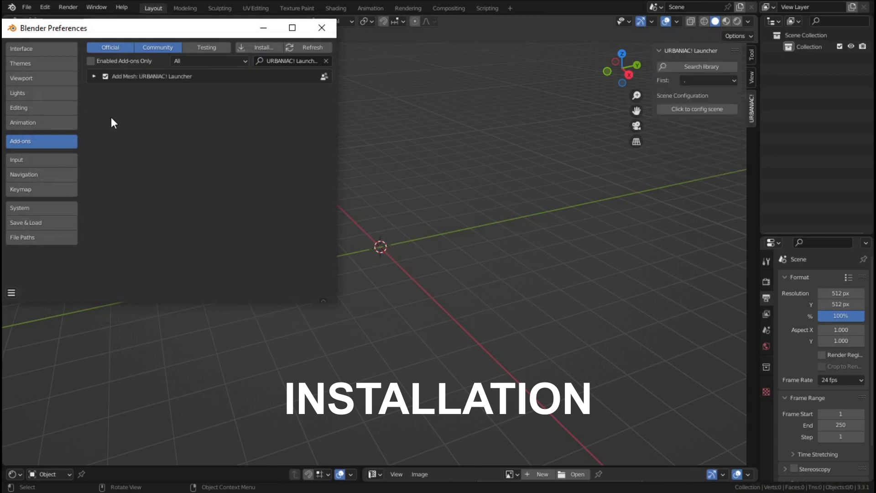
{"action": "left_click", "coordinate": [94, 76]}
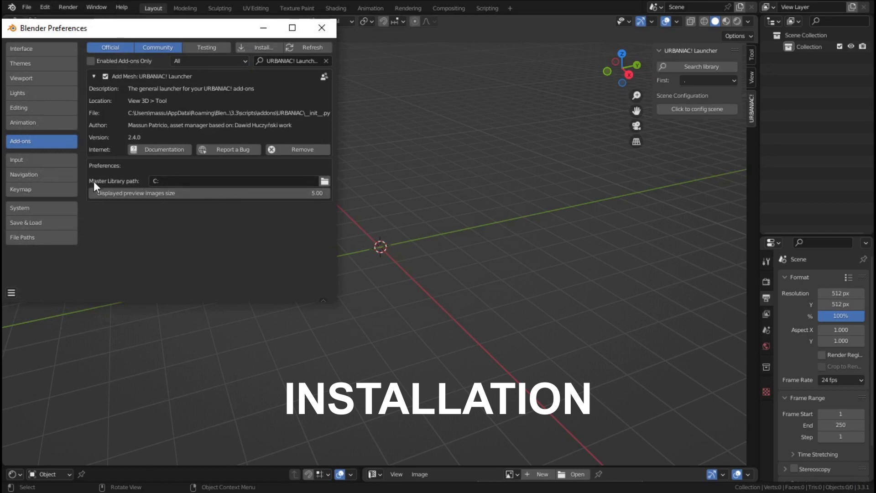
{"action": "left_click", "coordinate": [323, 181]}
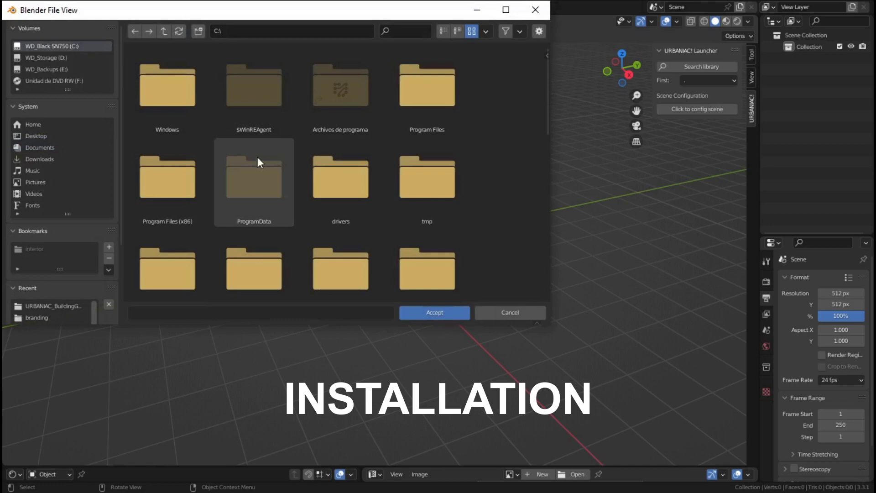
{"action": "left_click", "coordinate": [56, 305]}
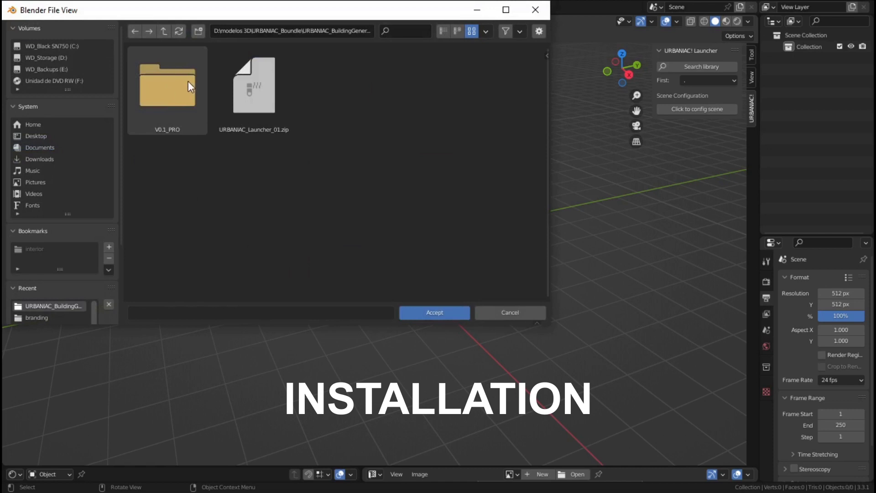
{"action": "double_click", "coordinate": [179, 96]}
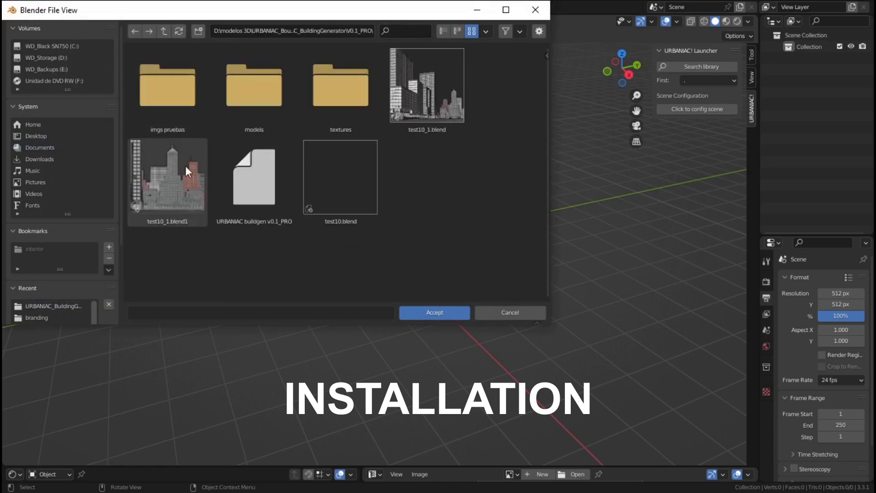
{"action": "double_click", "coordinate": [262, 86]}
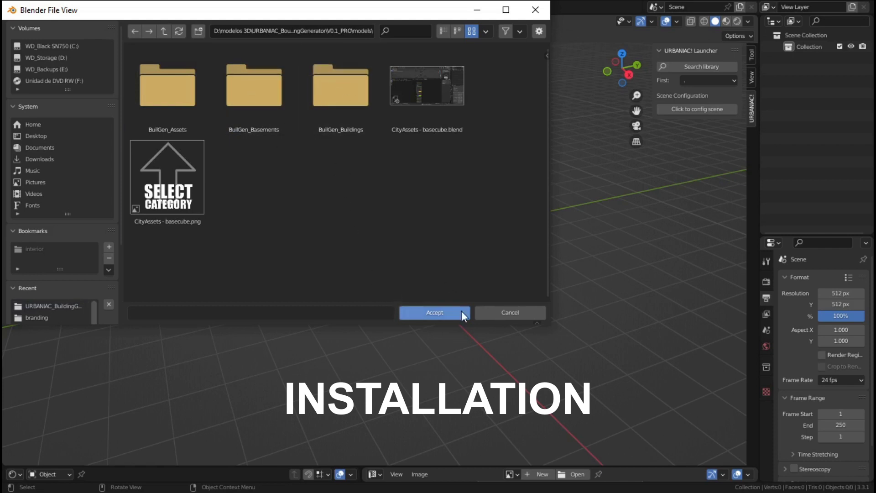
{"action": "left_click", "coordinate": [449, 316]}
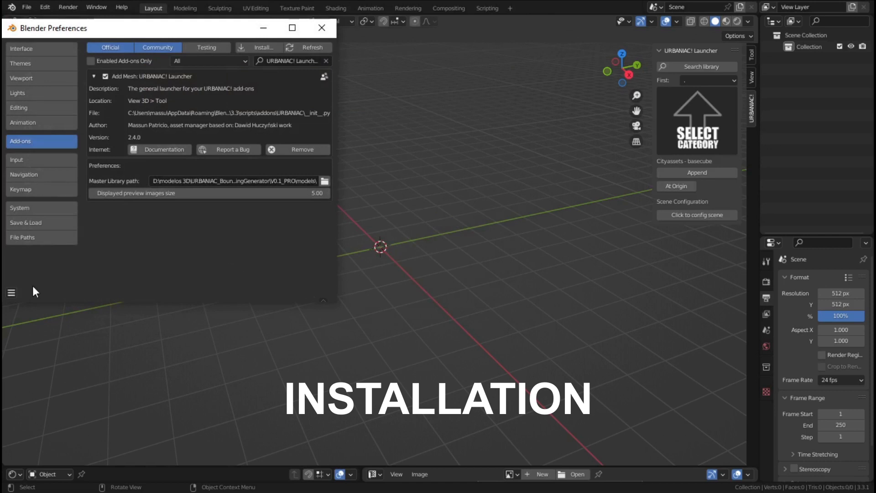
Save the preferences and close the preferences window
{"action": "left_click", "coordinate": [11, 292]}
{"action": "left_click", "coordinate": [42, 263]}
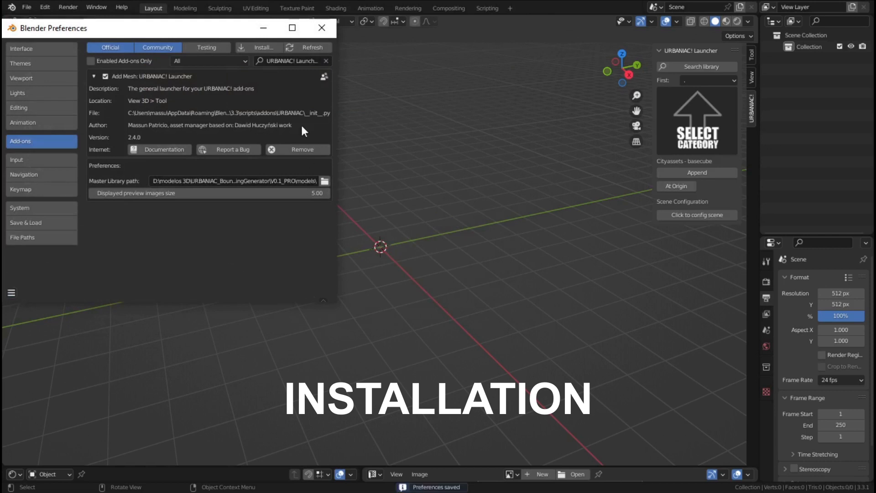
{"action": "left_click", "coordinate": [324, 27]}
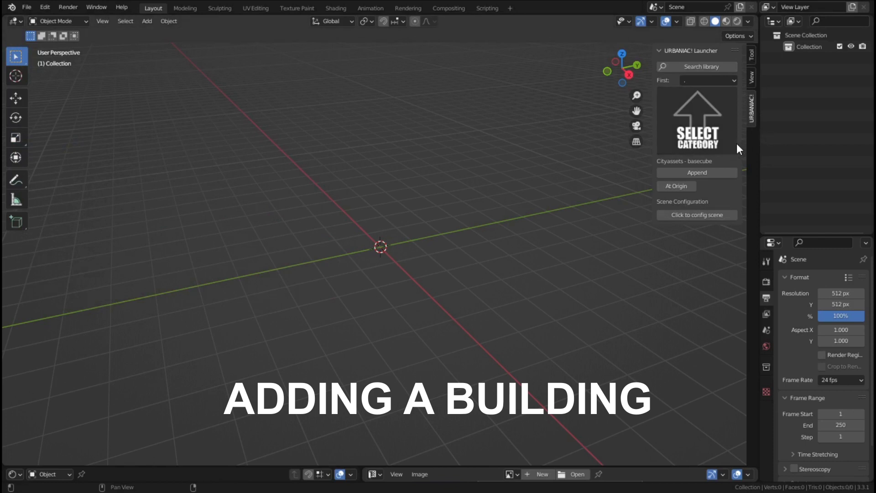
Hide the viewport sidebar and show it again
{"action": "key", "text": "n"}
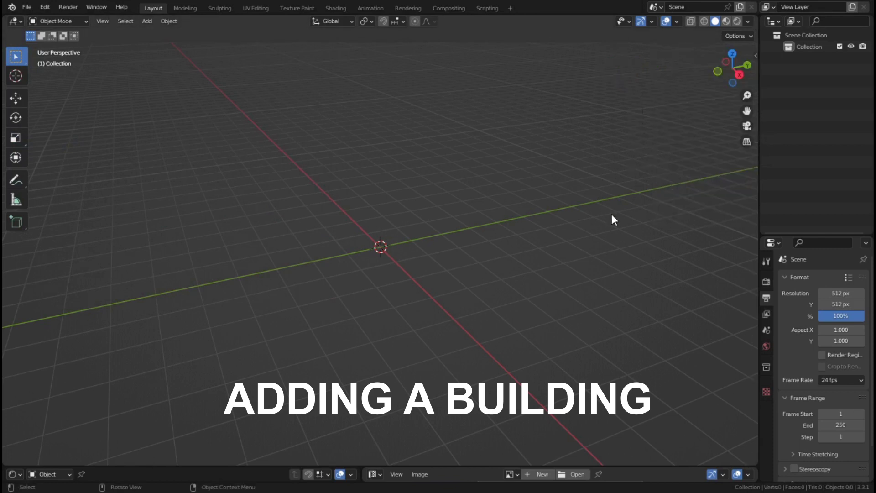
{"action": "key", "text": "n"}
{"action": "key", "text": "n"}
{"action": "key", "text": "n"}
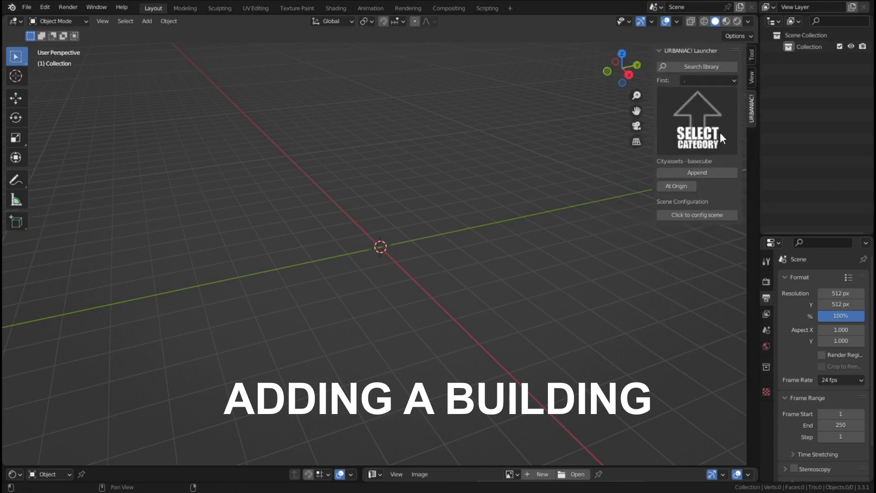
Choose the BuilGen_Buildings category in the URBANIAC! Launcher and pick the Buildgen04 model
{"action": "left_click", "coordinate": [706, 81]}
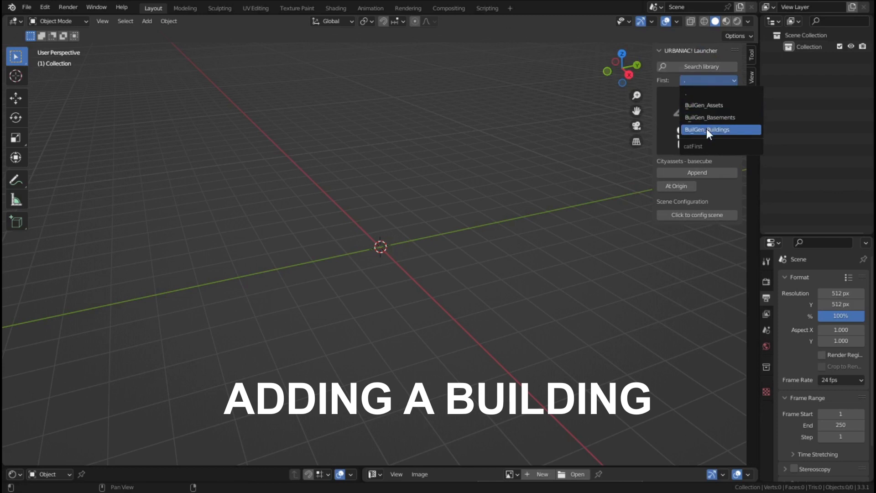
{"action": "left_click", "coordinate": [692, 80]}
{"action": "left_click", "coordinate": [689, 81]}
{"action": "left_click", "coordinate": [705, 131]}
{"action": "left_click", "coordinate": [708, 132]}
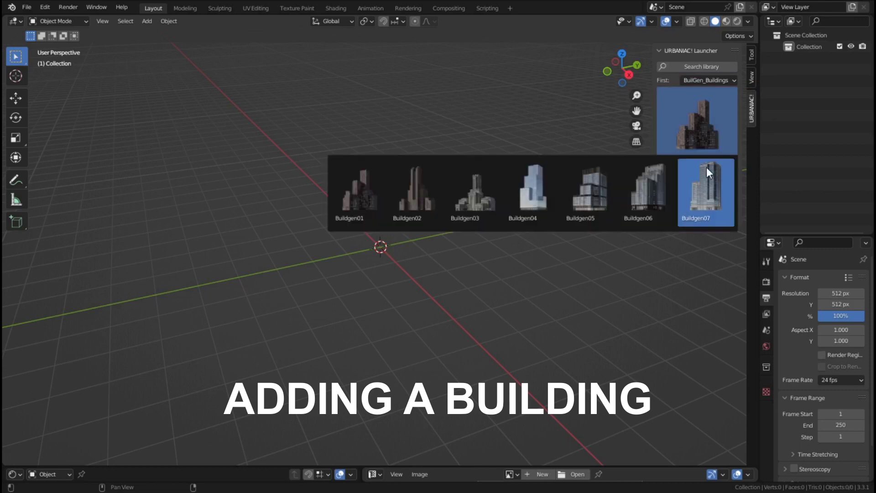
{"action": "left_click", "coordinate": [705, 112]}
{"action": "left_click", "coordinate": [704, 133]}
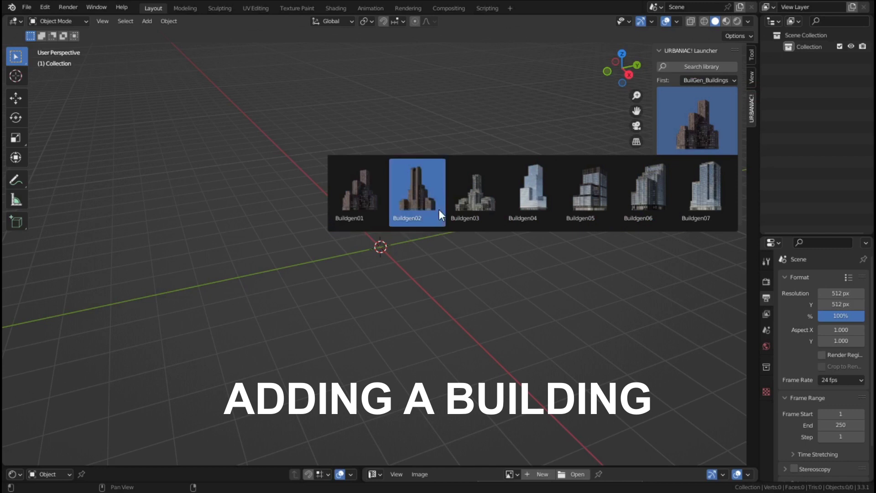
{"action": "left_click", "coordinate": [538, 196]}
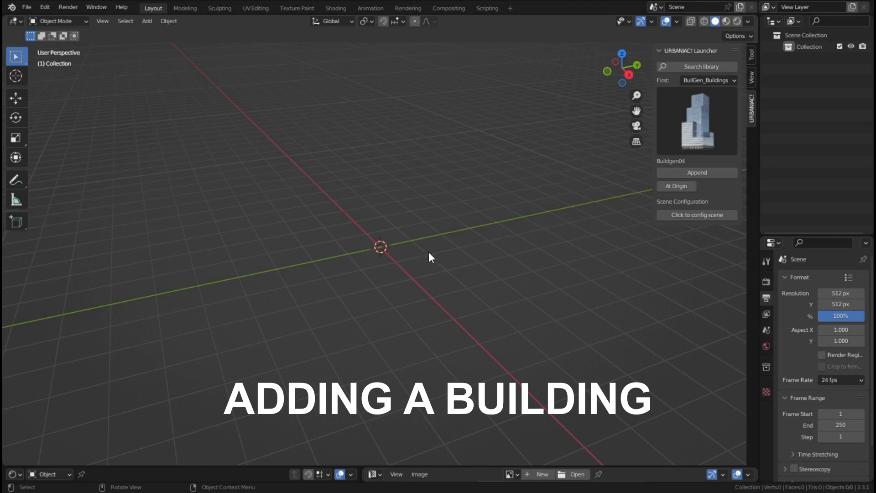
Set the launcher to place assets at the 3D cursor, reposition the cursor on the grid away from the origin, and append the building there
{"action": "left_click", "coordinate": [683, 189]}
{"action": "right_click", "coordinate": [512, 116], "text": "shift"}
{"action": "scroll", "coordinate": [478, 248], "scroll_direction": "down", "scroll_amount": 5}
{"action": "middle_click_drag", "start_coordinate": [537, 207], "coordinate": [529, 254], "text": "shift"}
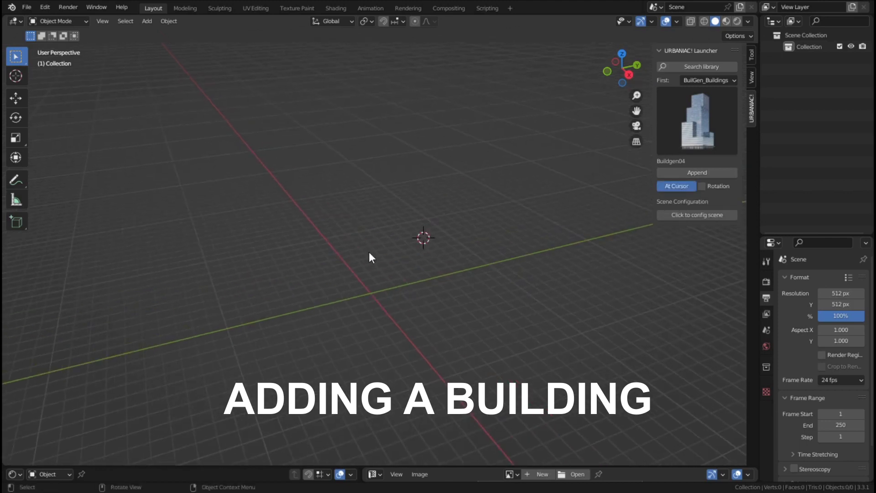
{"action": "left_click", "coordinate": [696, 174]}
{"action": "scroll", "coordinate": [432, 237], "scroll_direction": "down", "scroll_amount": 3}
{"action": "scroll", "coordinate": [431, 237], "scroll_direction": "down", "scroll_amount": 2}
{"action": "left_click", "coordinate": [427, 261]}
{"action": "middle_click_drag", "start_coordinate": [427, 261], "coordinate": [440, 220]}
{"action": "middle_click_drag", "start_coordinate": [405, 256], "coordinate": [470, 247]}
{"action": "middle_click_drag", "start_coordinate": [401, 202], "coordinate": [415, 280]}
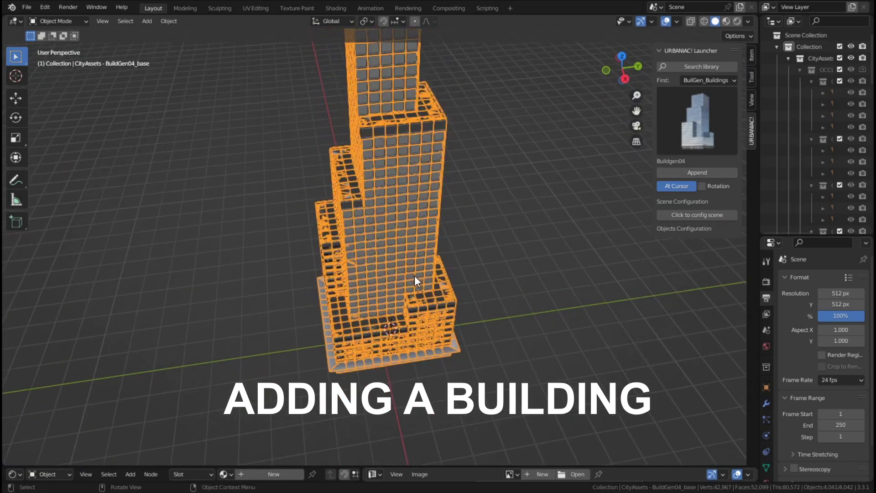
Collapse the nested collections under the main Collection in the outliner
{"action": "left_click", "coordinate": [775, 45], "text": "shift"}
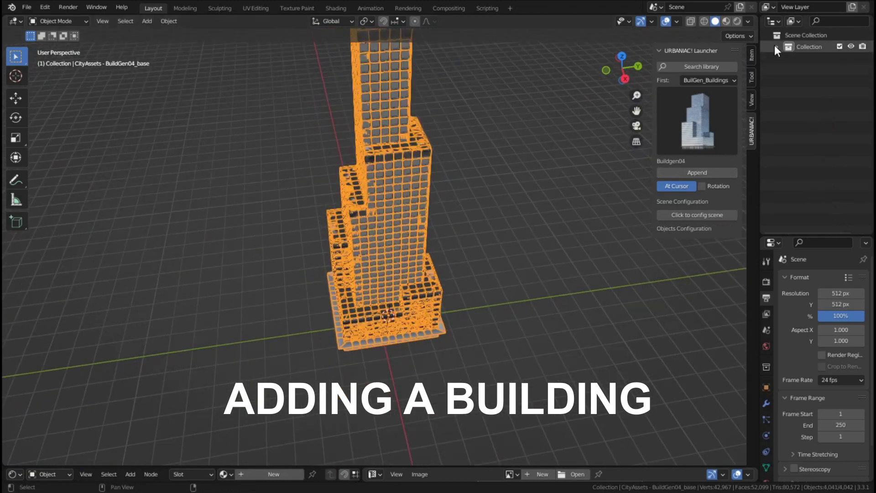
{"action": "left_click", "coordinate": [775, 45]}
Try to move the building horizontally with the Z axis locked
{"action": "middle_click_drag", "start_coordinate": [330, 222], "coordinate": [420, 218]}
{"action": "key", "text": "g"}
{"action": "key", "text": "shift+z"}
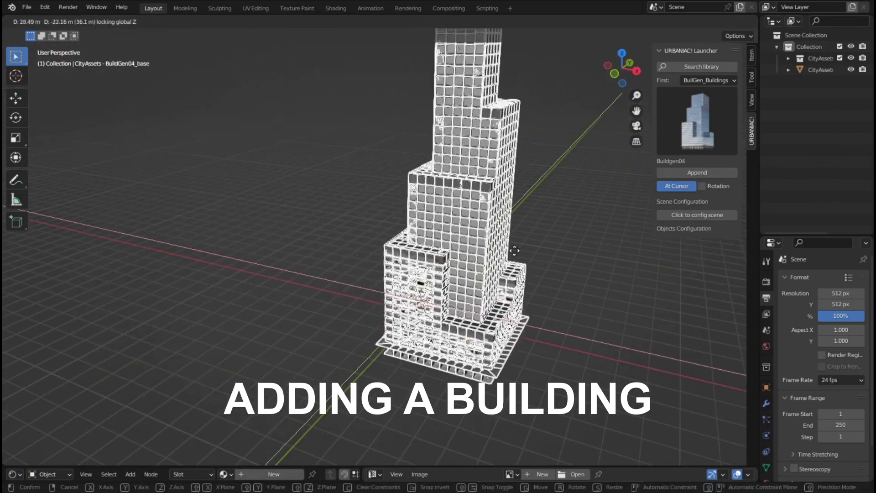
{"action": "right_click", "coordinate": [506, 290]}
Deselect all objects and switch the viewport to Rendered shading to view the building
{"action": "mouse_move", "coordinate": [506, 289]}
{"action": "middle_mouse_down"}
{"action": "mouse_move", "coordinate": [456, 278]}
{"action": "mouse_move", "coordinate": [478, 229]}
{"action": "mouse_move", "coordinate": [407, 269]}
{"action": "mouse_move", "coordinate": [395, 287]}
{"action": "mouse_move", "coordinate": [461, 246]}
{"action": "mouse_move", "coordinate": [446, 253]}
{"action": "mouse_move", "coordinate": [474, 265]}
{"action": "middle_mouse_up"}
{"action": "scroll", "coordinate": [485, 247], "scroll_direction": "up", "scroll_amount": 4}
{"action": "key", "text": "alt+a"}
{"action": "key", "text": "z"}
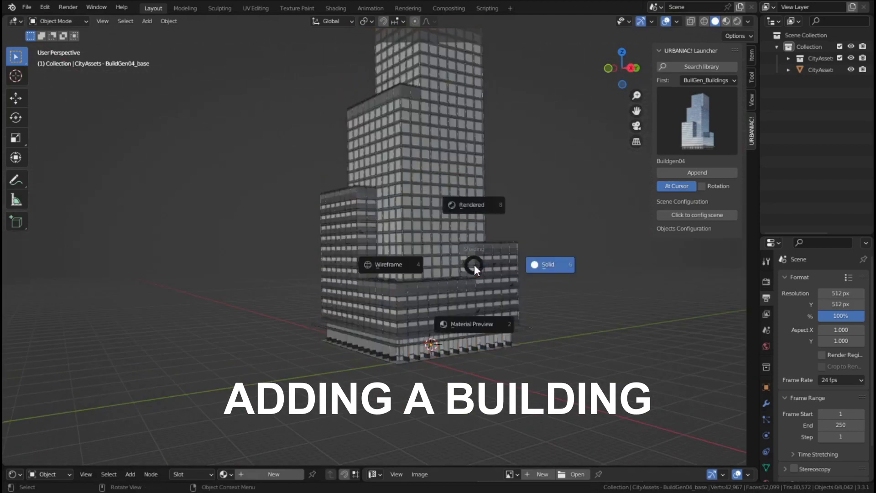
{"action": "left_click", "coordinate": [457, 223]}
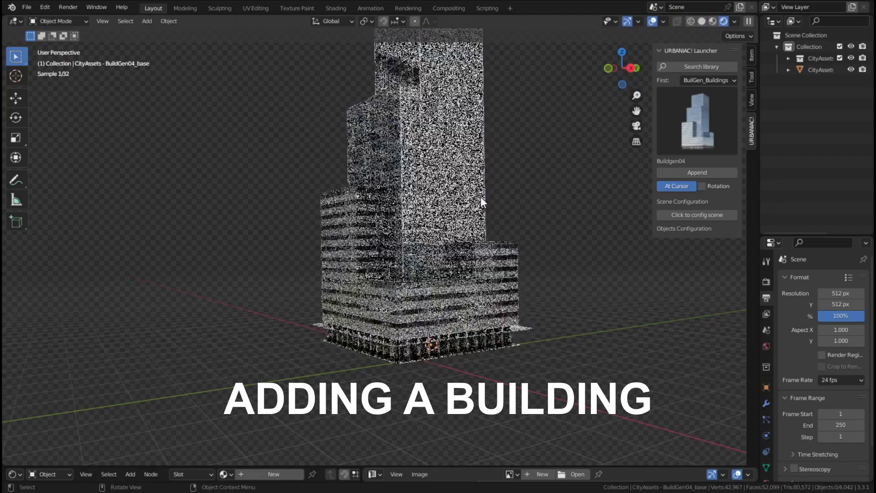
{"action": "middle_click_drag", "start_coordinate": [561, 257], "coordinate": [452, 182]}
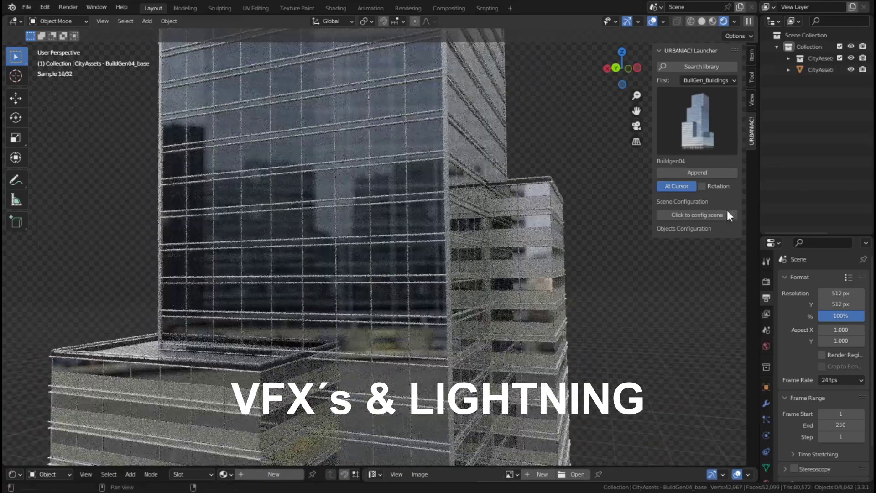
Load the launcher's scene configuration settings and set LightsBuildings to 0.5
{"action": "left_click", "coordinate": [703, 215]}
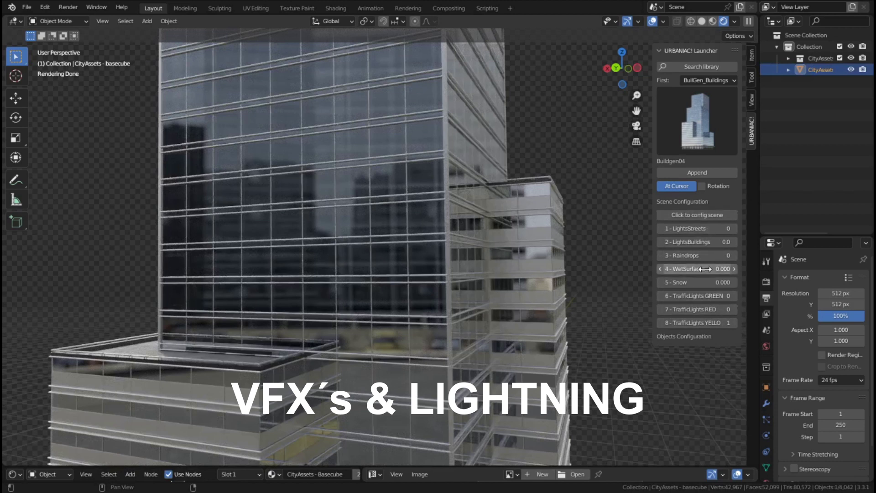
{"action": "left_click", "coordinate": [696, 240]}
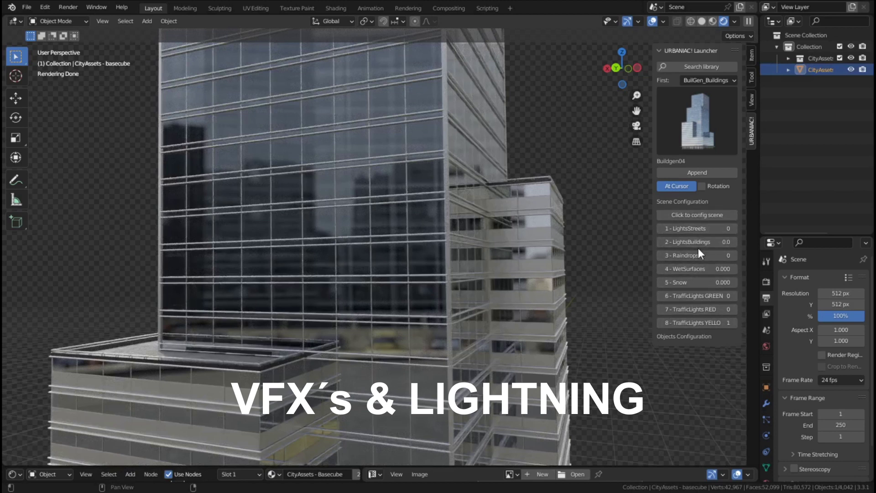
{"action": "key", "text": "Return"}
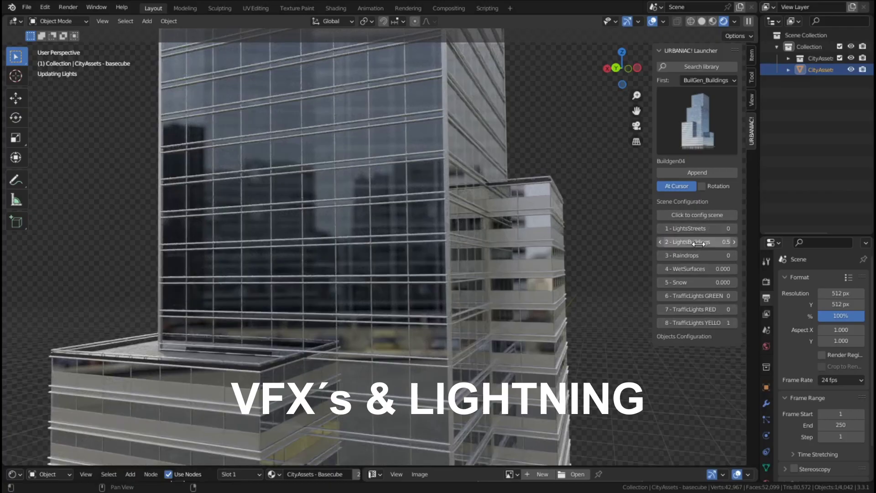
Reduce the viewport environment lighting strength to about 0.165 and view the lit interiors through the building's windows
{"action": "middle_click_drag", "start_coordinate": [504, 273], "coordinate": [484, 289]}
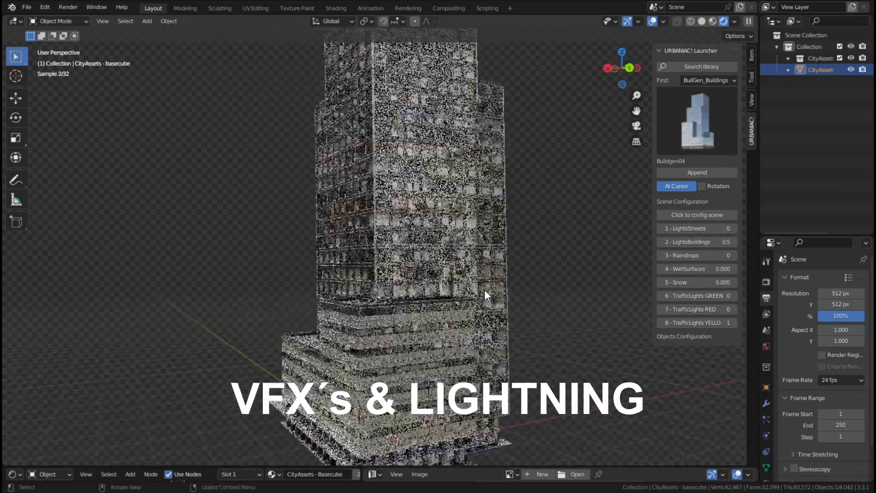
{"action": "scroll", "coordinate": [484, 290], "scroll_direction": "up", "scroll_amount": 8}
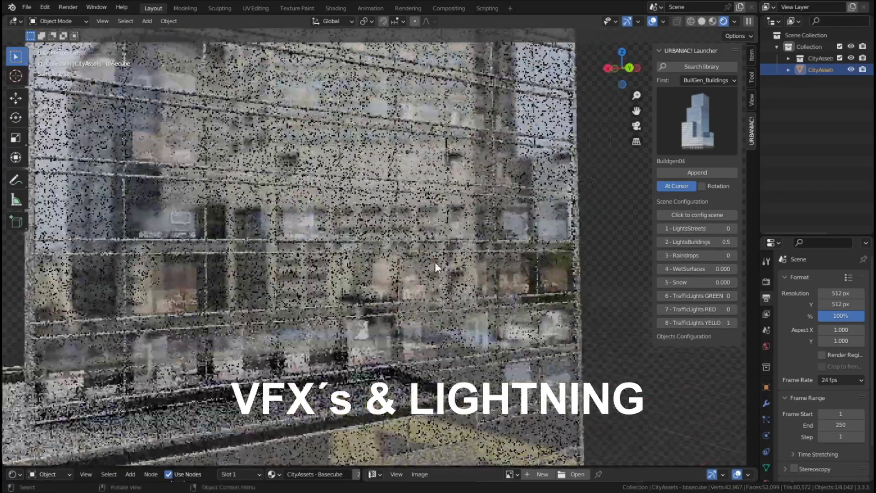
{"action": "scroll", "coordinate": [436, 262], "scroll_direction": "up", "scroll_amount": 2}
{"action": "middle_click_drag", "start_coordinate": [482, 302], "coordinate": [485, 263], "text": "shift"}
{"action": "scroll", "coordinate": [431, 283], "scroll_direction": "up", "scroll_amount": 3}
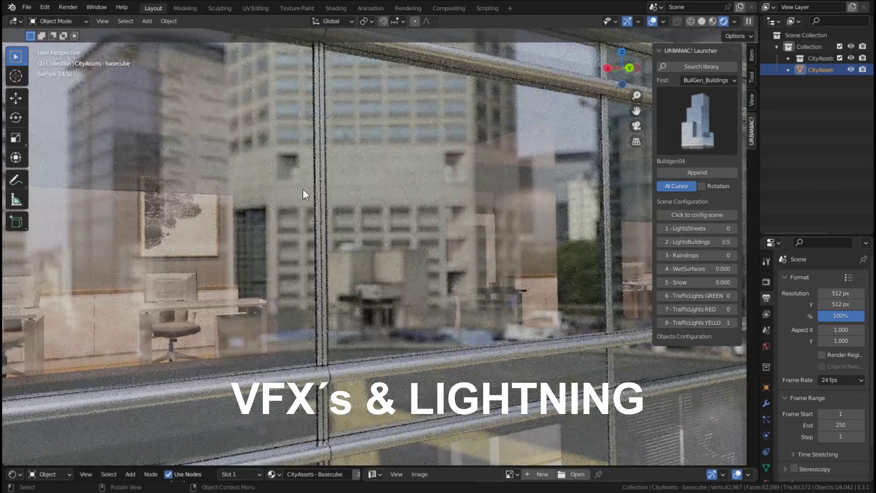
{"action": "left_click", "coordinate": [735, 21]}
{"action": "left_click_drag", "start_coordinate": [713, 155], "coordinate": [662, 154]}
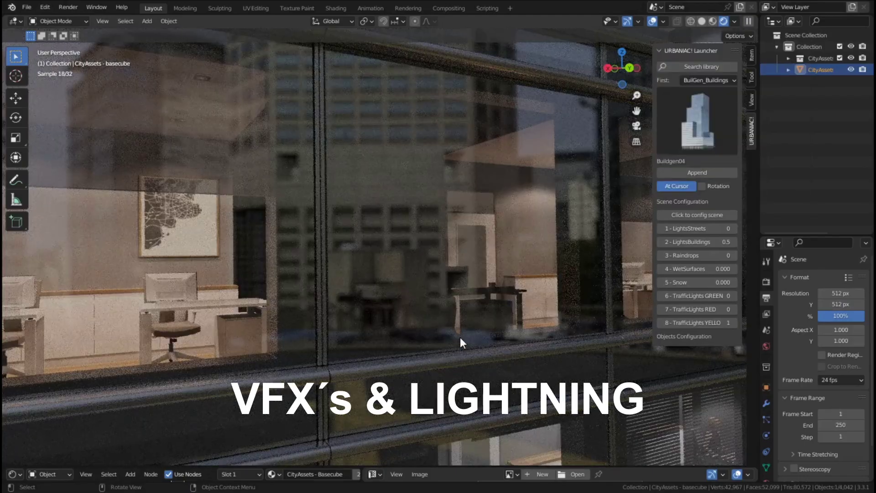
{"action": "middle_click_drag", "start_coordinate": [444, 354], "coordinate": [417, 350]}
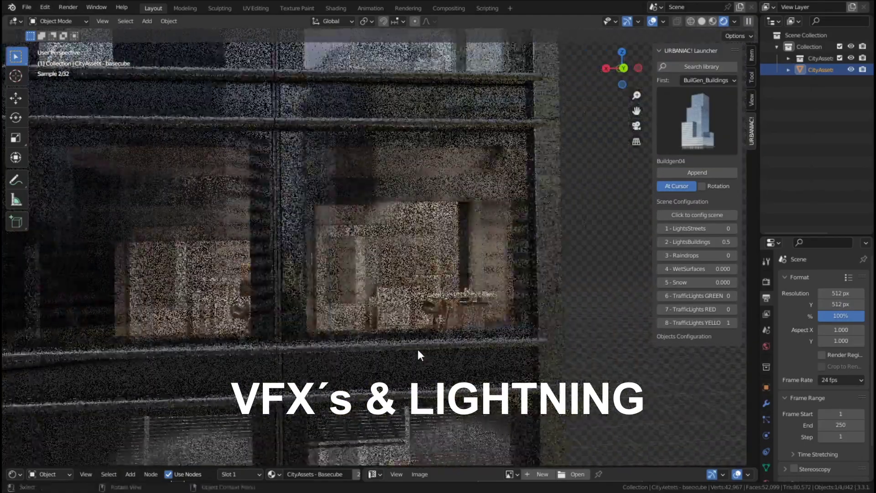
Lower the LightsBuildings scene setting to 0.3 with the whole building in view
{"action": "scroll", "coordinate": [532, 352], "scroll_direction": "down", "scroll_amount": 3}
{"action": "scroll", "coordinate": [532, 354], "scroll_direction": "down", "scroll_amount": 11}
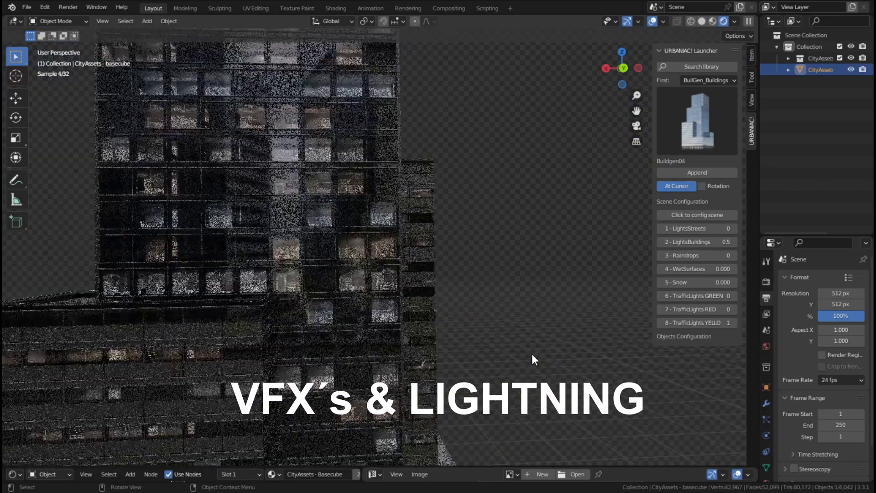
{"action": "middle_click_drag", "start_coordinate": [386, 384], "coordinate": [461, 393]}
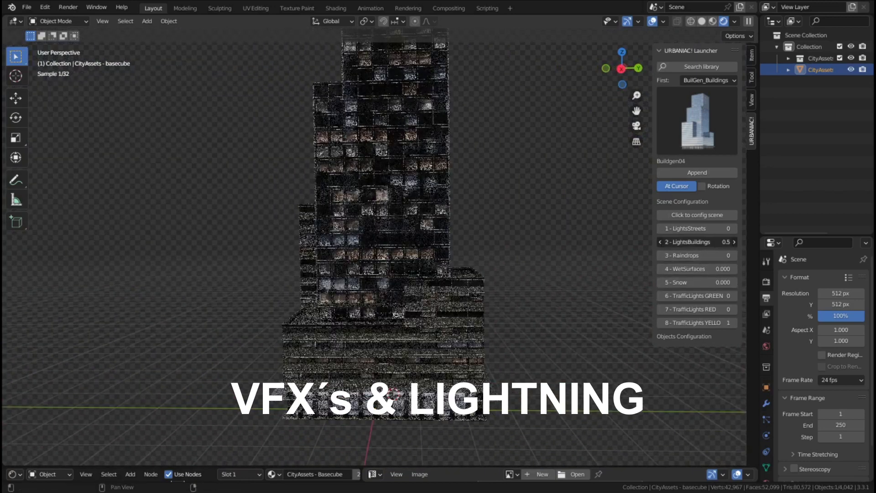
{"action": "left_click_drag", "start_coordinate": [702, 243], "coordinate": [688, 242]}
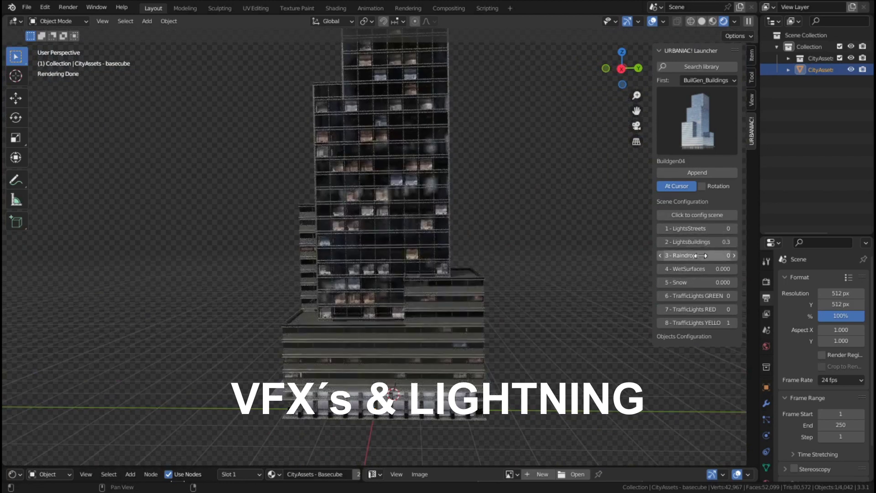
Set Raindrops to 1 and view the drops on the building's windows up close
{"action": "left_click", "coordinate": [735, 256]}
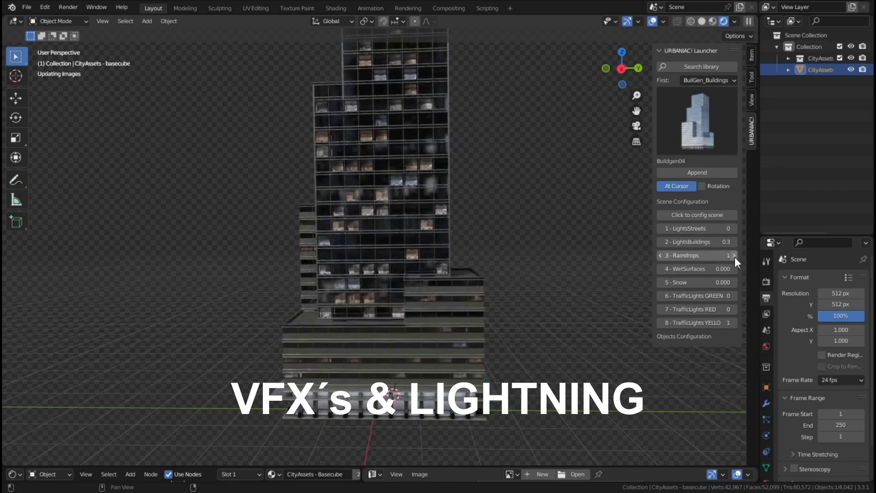
{"action": "middle_click_drag", "start_coordinate": [466, 260], "coordinate": [402, 269]}
{"action": "scroll", "coordinate": [405, 270], "scroll_direction": "up", "scroll_amount": 6}
{"action": "scroll", "coordinate": [405, 270], "scroll_direction": "up", "scroll_amount": 8}
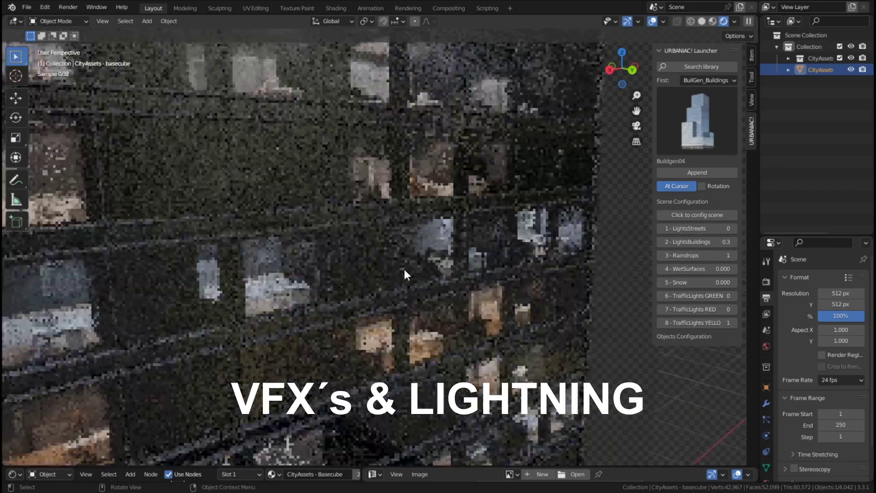
{"action": "scroll", "coordinate": [442, 213], "scroll_direction": "up", "scroll_amount": 8}
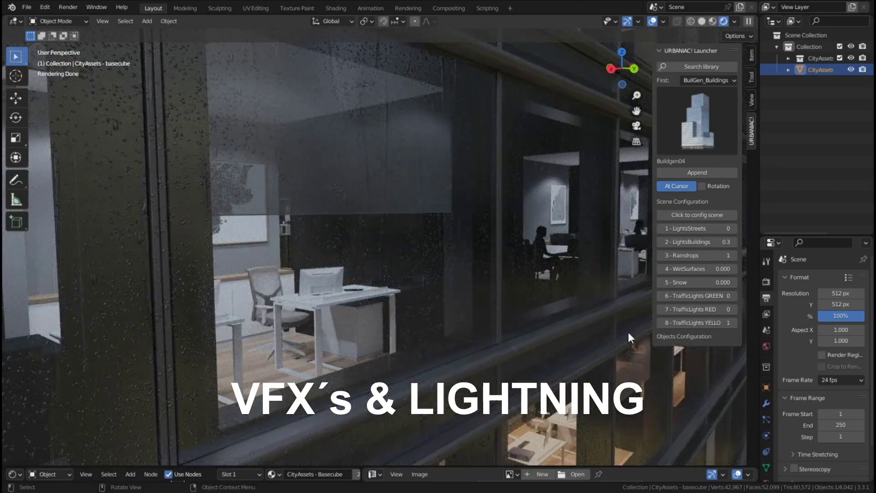
Try the WetSurfaces and Snow effects at 1.000 each and reset both to 0
{"action": "left_click_drag", "start_coordinate": [692, 269], "coordinate": [743, 269]}
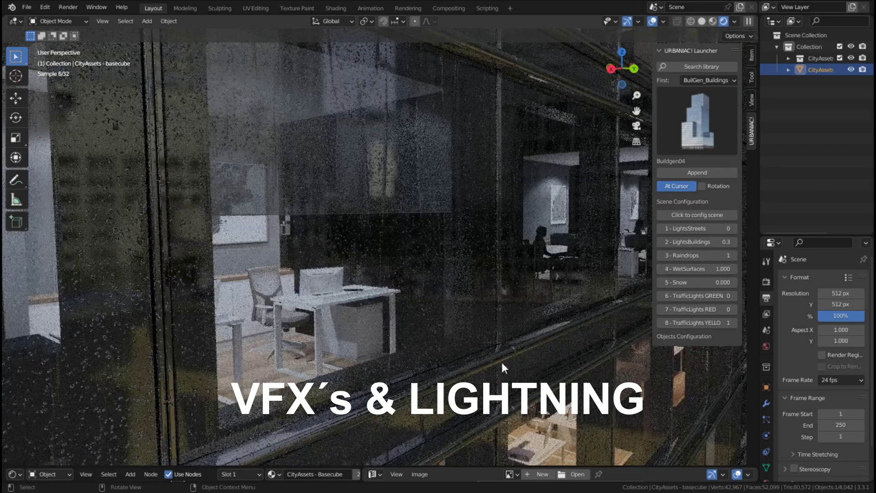
{"action": "scroll", "coordinate": [508, 395], "scroll_direction": "down", "scroll_amount": 8}
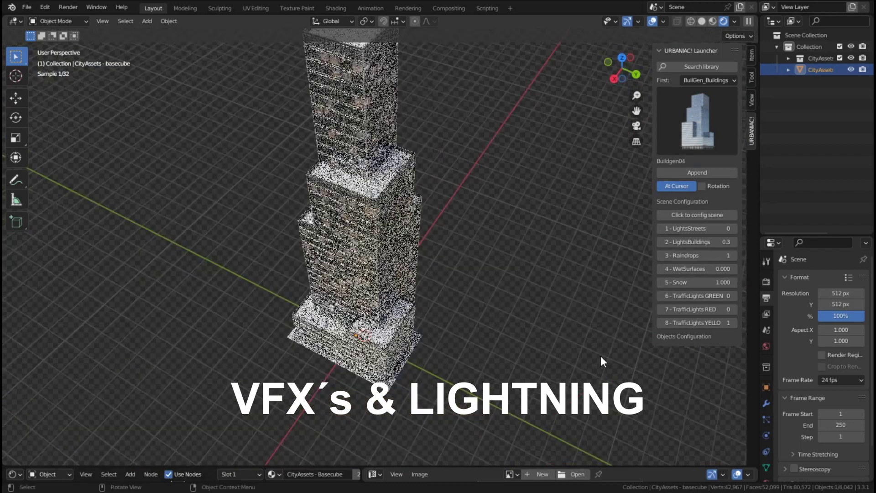
{"action": "key", "text": "Return"}
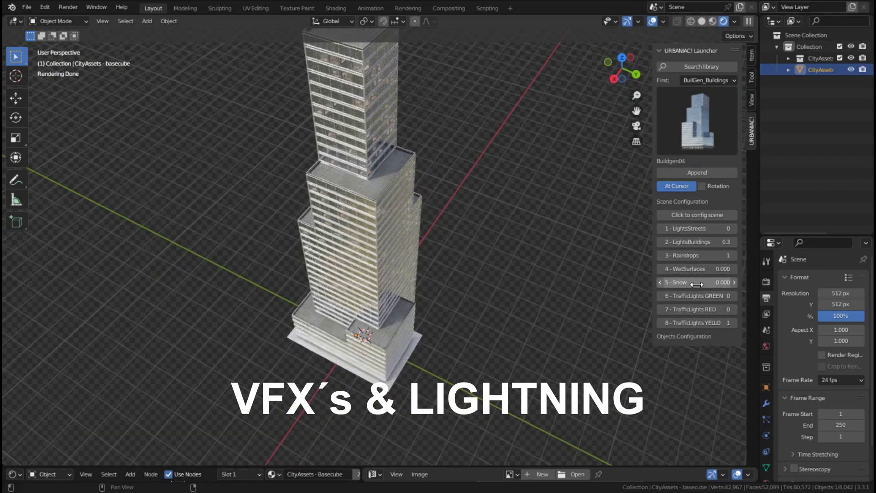
Select the whole building and open its base mesh in Edit Mode with face selection
{"action": "middle_click_drag", "start_coordinate": [458, 298], "coordinate": [466, 207]}
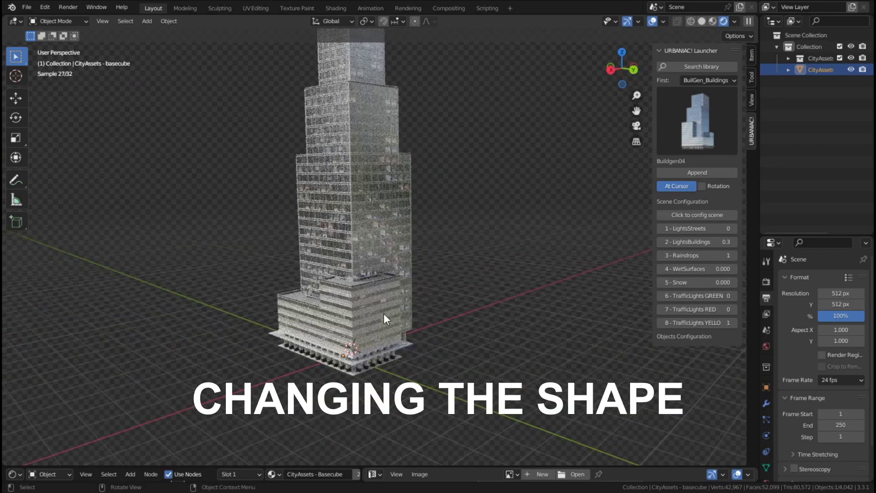
{"action": "key", "text": "a"}
{"action": "middle_click_drag", "start_coordinate": [402, 315], "coordinate": [440, 303]}
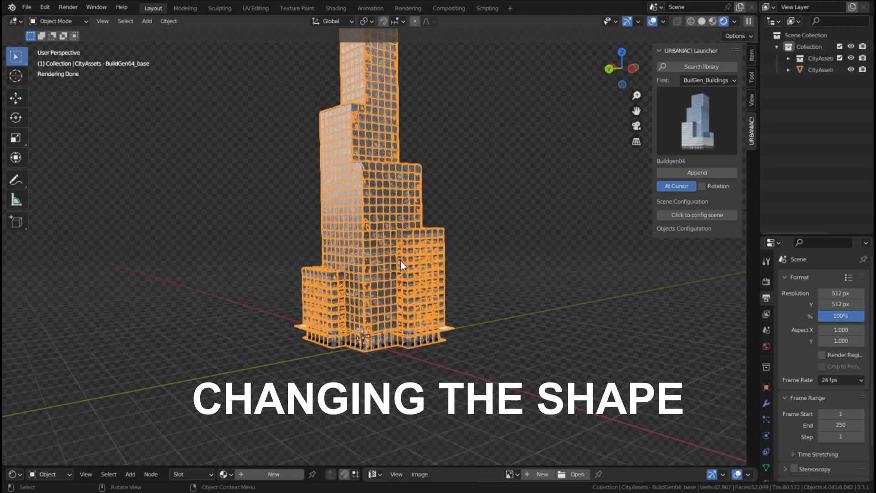
{"action": "key", "text": "Tab"}
{"action": "middle_click_drag", "start_coordinate": [400, 261], "coordinate": [395, 296]}
{"action": "scroll", "coordinate": [394, 296], "scroll_direction": "up", "scroll_amount": 2}
{"action": "left_click", "coordinate": [121, 21]}
Select all the faces on the outer end wall of the building's low wing
{"action": "left_click", "coordinate": [389, 243]}
{"action": "left_click", "coordinate": [316, 258], "text": "ctrl"}
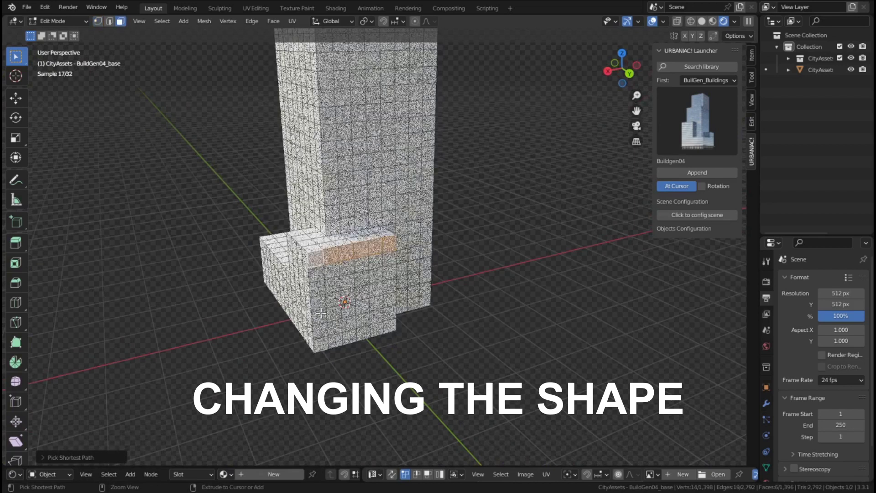
{"action": "left_click", "coordinate": [321, 330], "text": "ctrl"}
{"action": "left_click", "coordinate": [385, 330], "text": "ctrl"}
{"action": "left_click", "coordinate": [389, 246], "text": "ctrl"}
{"action": "key", "text": "c"}
{"action": "mouse_move", "coordinate": [359, 279]}
{"action": "left_mouse_down"}
{"action": "mouse_move", "coordinate": [361, 321]}
{"action": "mouse_move", "coordinate": [334, 280]}
{"action": "mouse_move", "coordinate": [338, 290]}
{"action": "left_mouse_up"}
{"action": "right_click", "coordinate": [339, 290]}
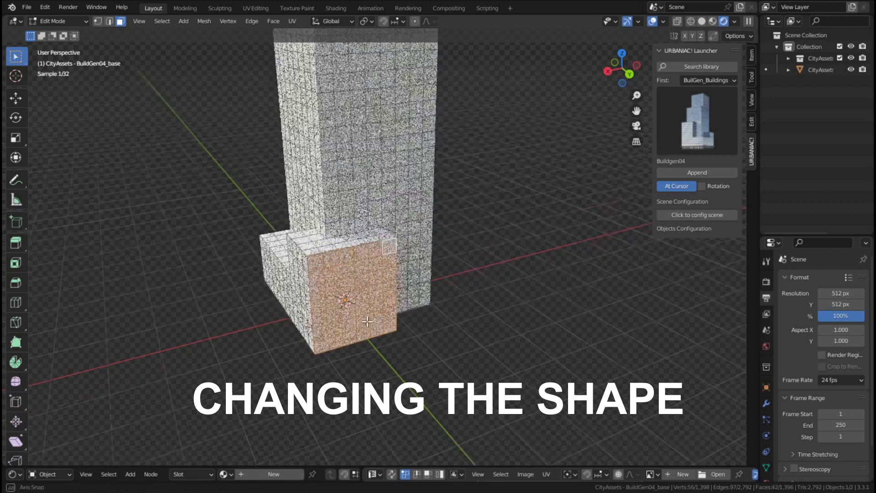
Enable snapping and set the viewport overlay grid scale to 3
{"action": "middle_click_drag", "start_coordinate": [367, 316], "coordinate": [414, 346]}
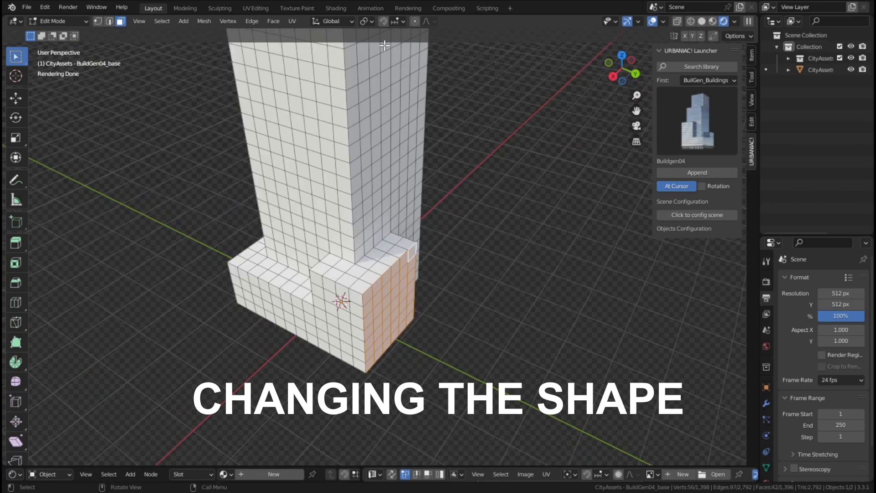
{"action": "left_click", "coordinate": [383, 21]}
{"action": "left_click", "coordinate": [664, 22]}
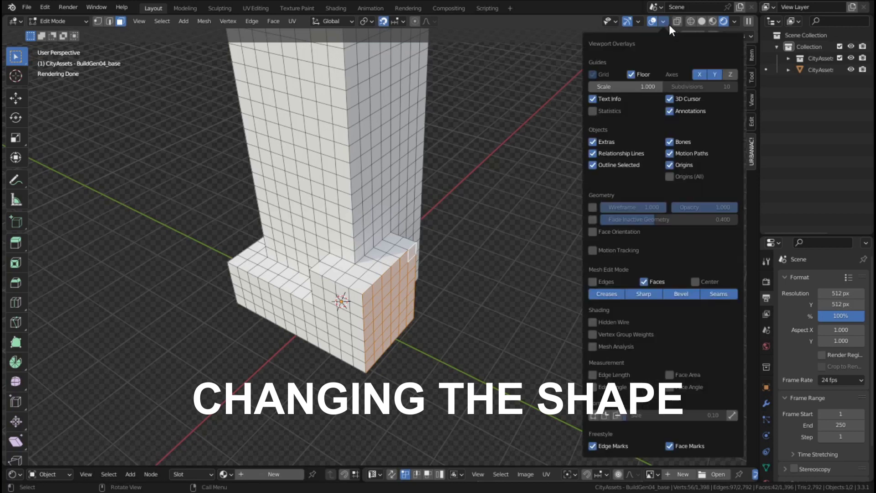
{"action": "left_click", "coordinate": [631, 86]}
{"action": "type", "text": "3"}
{"action": "key", "text": "Return"}
{"action": "scroll", "coordinate": [454, 313], "scroll_direction": "down", "scroll_amount": 2}
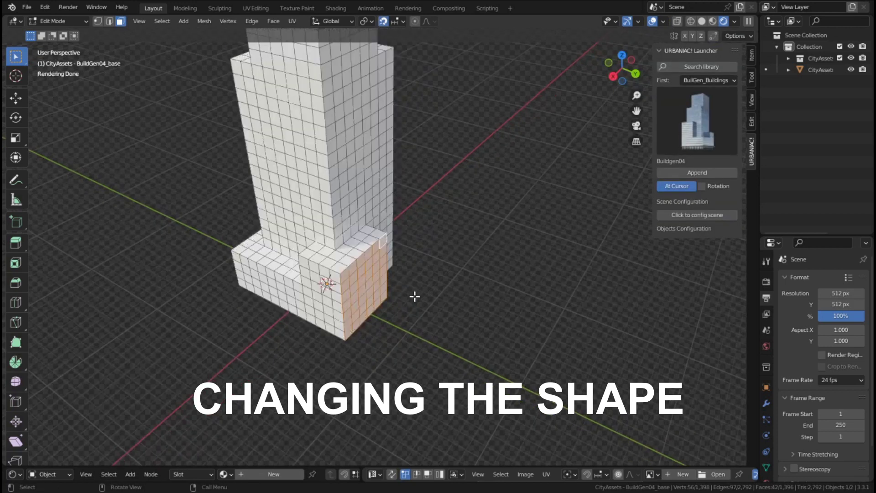
Extrude the selected end faces outward repeatedly in 3 m segments to lengthen the low wing
{"action": "middle_click_drag", "start_coordinate": [414, 297], "coordinate": [446, 299]}
{"action": "key", "text": "e"}
{"action": "left_click", "coordinate": [457, 306]}
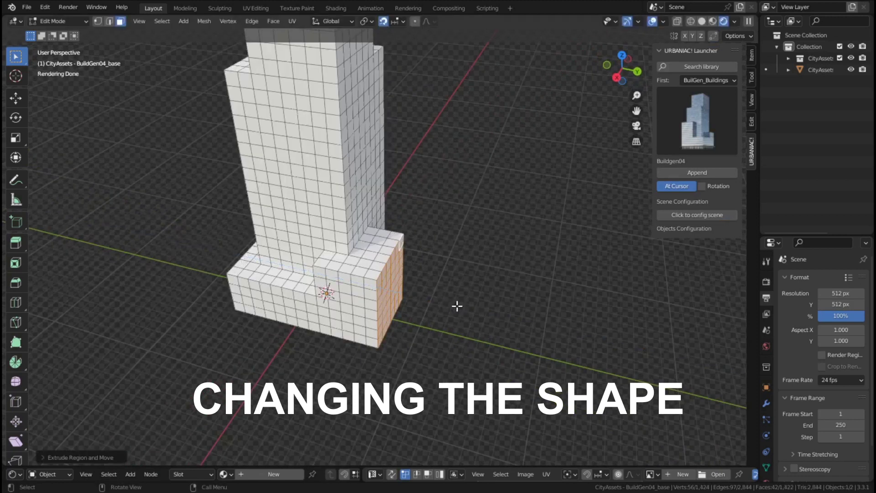
{"action": "key", "text": "e"}
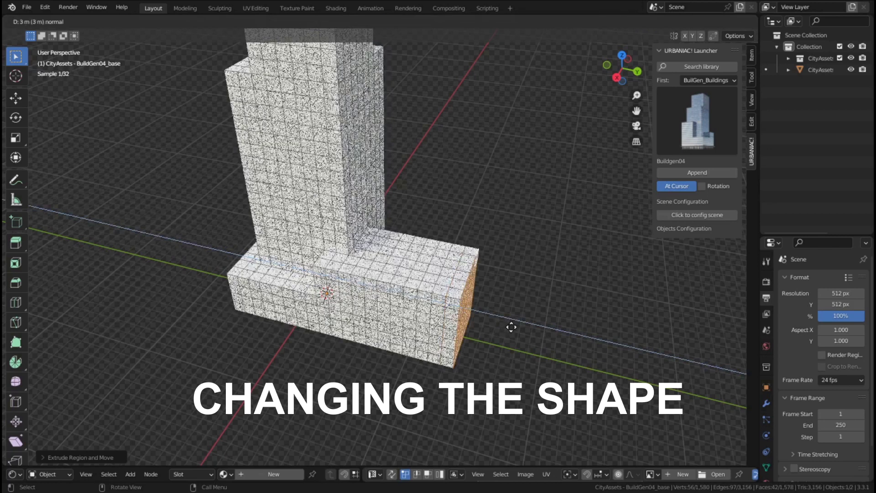
{"action": "left_click", "coordinate": [564, 340]}
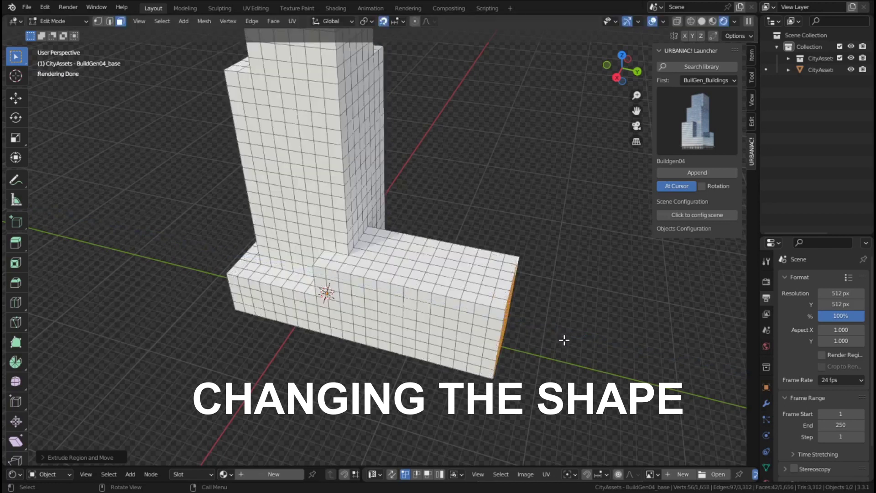
{"action": "key", "text": "e"}
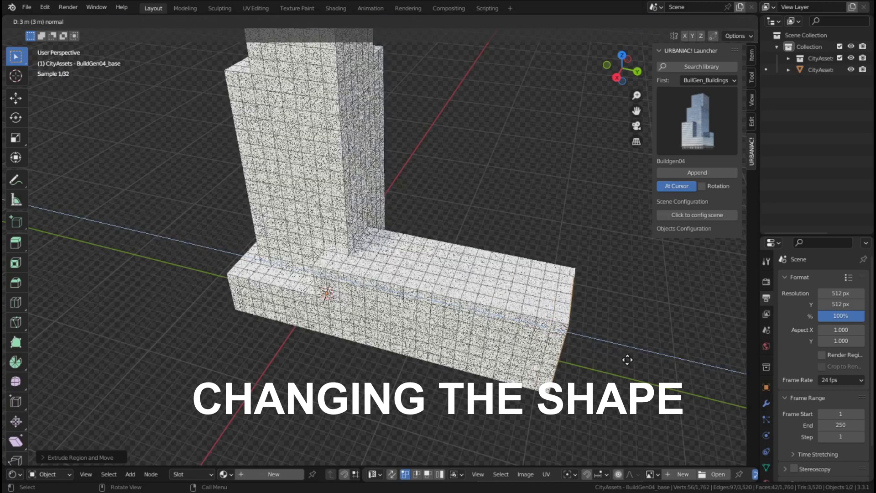
{"action": "left_click", "coordinate": [629, 360]}
{"action": "key", "text": "e"}
{"action": "left_click", "coordinate": [639, 362]}
{"action": "key", "text": "e"}
{"action": "left_click", "coordinate": [657, 366]}
{"action": "scroll", "coordinate": [506, 335], "scroll_direction": "down", "scroll_amount": 1}
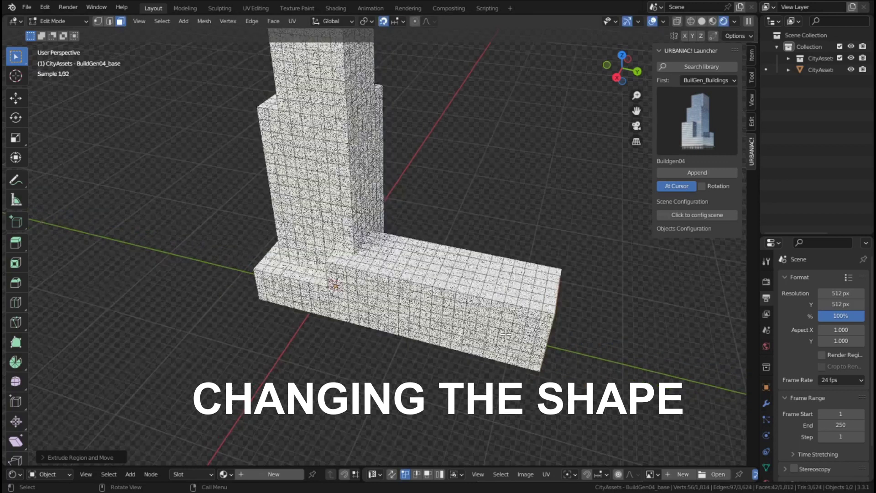
{"action": "middle_click_drag", "start_coordinate": [505, 335], "coordinate": [507, 305]}
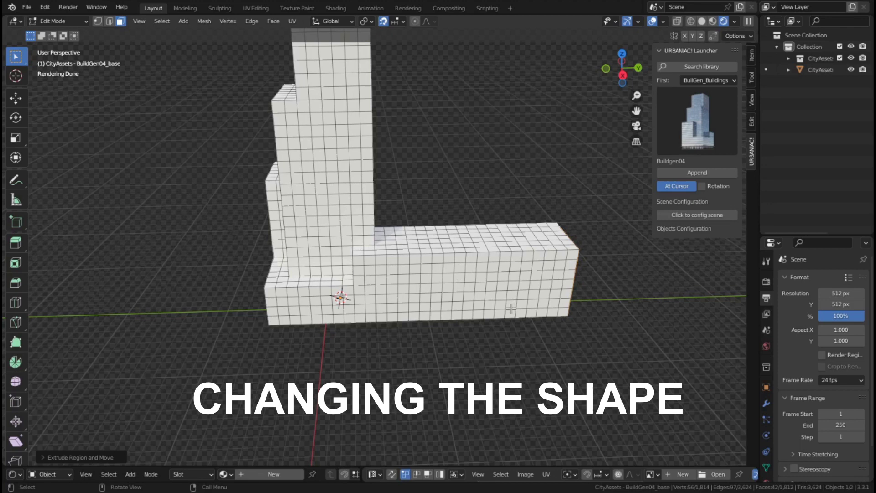
Return to Object Mode and view the lengthened building from several sides
{"action": "key", "text": "Tab"}
{"action": "middle_click_drag", "start_coordinate": [532, 385], "coordinate": [512, 348]}
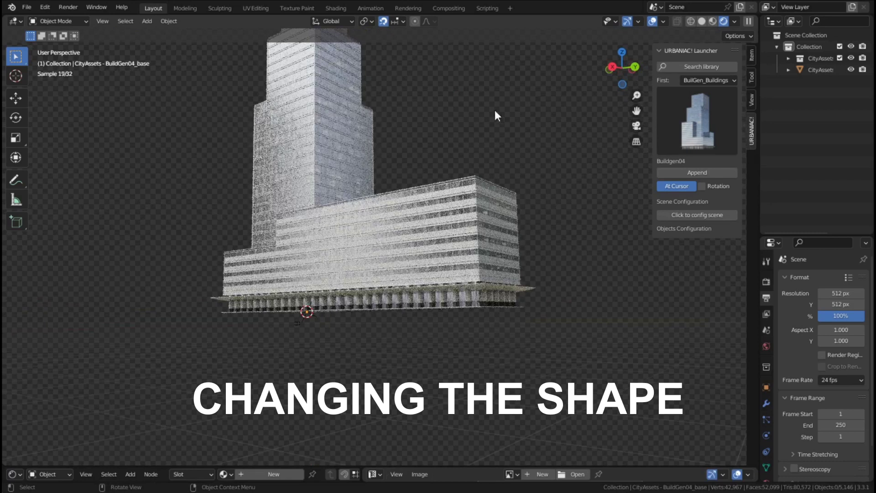
{"action": "middle_click_drag", "start_coordinate": [428, 399], "coordinate": [458, 259]}
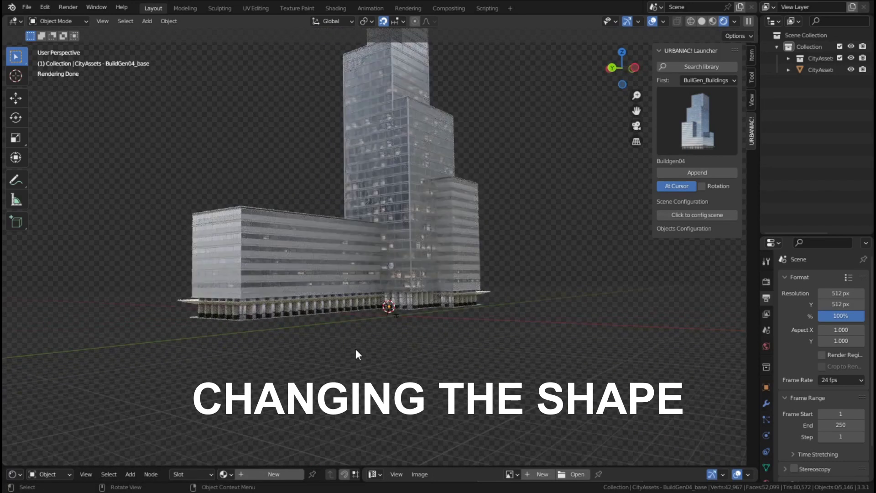
Switch to Solid shading and reopen the building's base mesh for editing with its vertex groups displayed
{"action": "key", "text": "z"}
{"action": "left_click", "coordinate": [368, 313]}
{"action": "mouse_move", "coordinate": [276, 331]}
{"action": "middle_mouse_down"}
{"action": "mouse_move", "coordinate": [437, 330]}
{"action": "mouse_move", "coordinate": [500, 352]}
{"action": "middle_mouse_up"}
{"action": "key", "text": "a"}
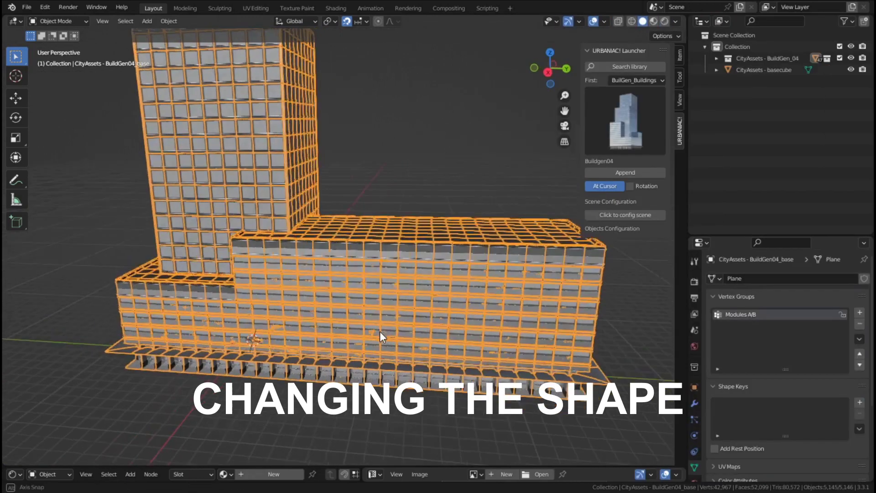
{"action": "middle_click_drag", "start_coordinate": [380, 331], "coordinate": [424, 264]}
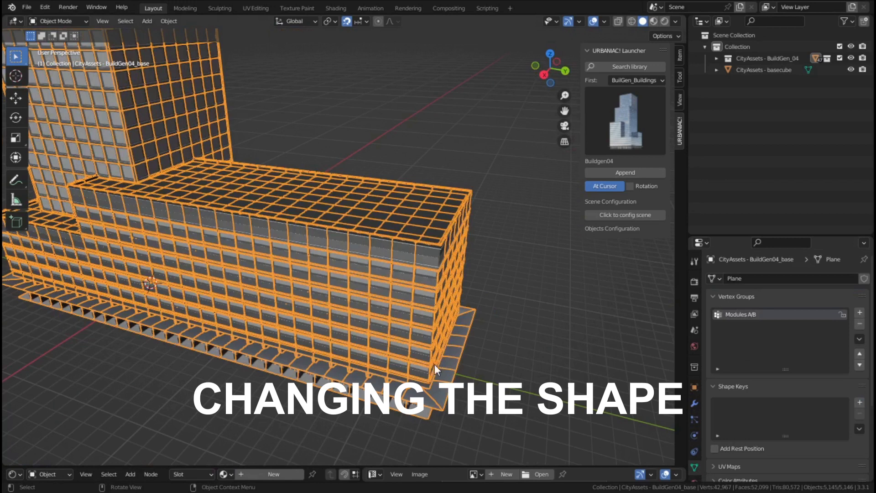
{"action": "middle_click_drag", "start_coordinate": [435, 364], "coordinate": [420, 355]}
{"action": "key", "text": "Tab"}
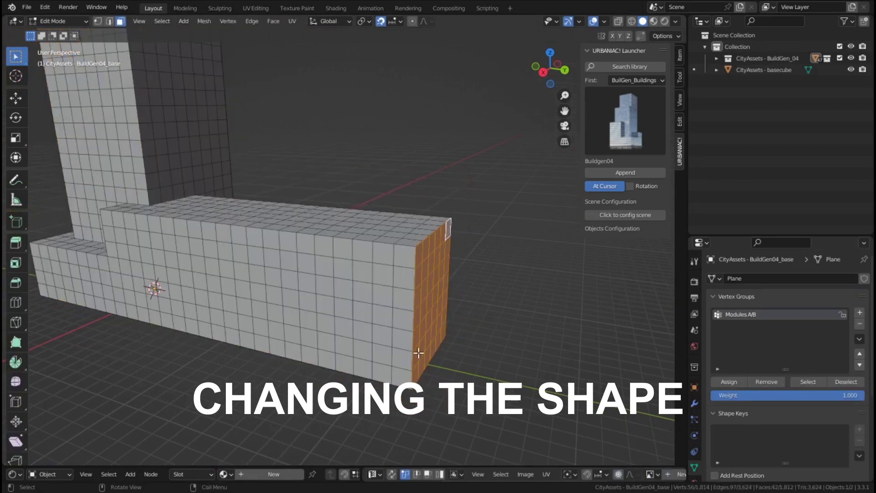
Select all vertices at the outer end of the lengthened wing using vertex selection and Wireframe shading
{"action": "key", "text": "1"}
{"action": "left_click", "coordinate": [413, 324], "text": "alt"}
{"action": "middle_click_drag", "start_coordinate": [395, 321], "coordinate": [369, 316]}
{"action": "left_click", "coordinate": [369, 315], "text": "alt+shift"}
{"action": "key", "text": "alt+a"}
{"action": "middle_click_drag", "start_coordinate": [355, 274], "coordinate": [404, 309]}
{"action": "key", "text": "z"}
{"action": "left_click", "coordinate": [381, 309]}
{"action": "middle_click_drag", "start_coordinate": [458, 231], "coordinate": [450, 232]}
{"action": "left_click_drag", "start_coordinate": [453, 208], "coordinate": [418, 425]}
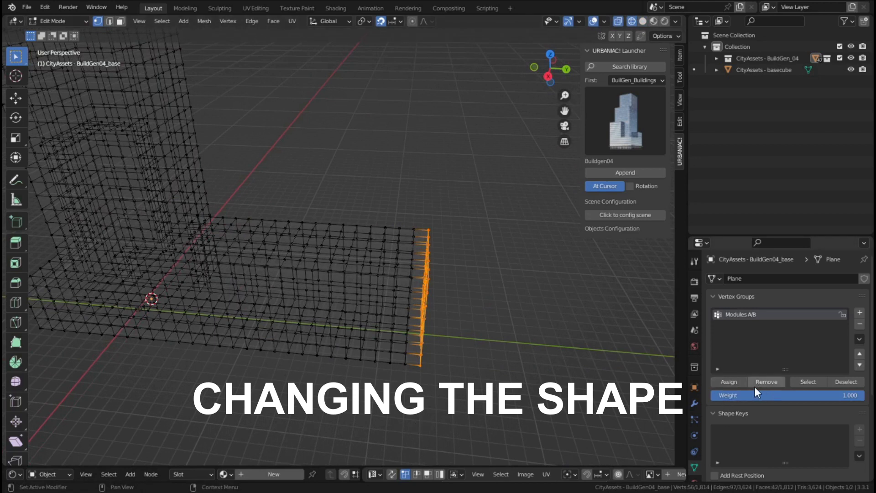
Assign the selected end vertices to the Modules A/B vertex group and return to Object Mode in Solid shading
{"action": "left_click", "coordinate": [733, 382]}
{"action": "middle_click_drag", "start_coordinate": [538, 364], "coordinate": [438, 336]}
{"action": "key", "text": "Tab"}
{"action": "key", "text": "z"}
{"action": "left_click", "coordinate": [476, 340]}
Examine the facade modules on the outer end of the lengthened wing
{"action": "scroll", "coordinate": [476, 336], "scroll_direction": "up", "scroll_amount": 2}
{"action": "middle_click_drag", "start_coordinate": [446, 389], "coordinate": [454, 355]}
{"action": "scroll", "coordinate": [434, 131], "scroll_direction": "up", "scroll_amount": 1}
{"action": "scroll", "coordinate": [468, 152], "scroll_direction": "down", "scroll_amount": 2}
{"action": "scroll", "coordinate": [445, 168], "scroll_direction": "up", "scroll_amount": 1}
{"action": "key", "text": "alt+a"}
{"action": "middle_click_drag", "start_coordinate": [445, 157], "coordinate": [452, 242]}
{"action": "scroll", "coordinate": [452, 243], "scroll_direction": "down", "scroll_amount": 5}
{"action": "middle_click_drag", "start_coordinate": [311, 267], "coordinate": [391, 267]}
Move the entire building horizontally away from the 3D cursor with the Z axis locked
{"action": "key", "text": "a"}
{"action": "key", "text": "g"}
{"action": "key", "text": "shift+z"}
{"action": "left_click", "coordinate": [222, 202]}
Append Buildgen06 from the launcher's building library at the 3D cursor
{"action": "left_click", "coordinate": [646, 133]}
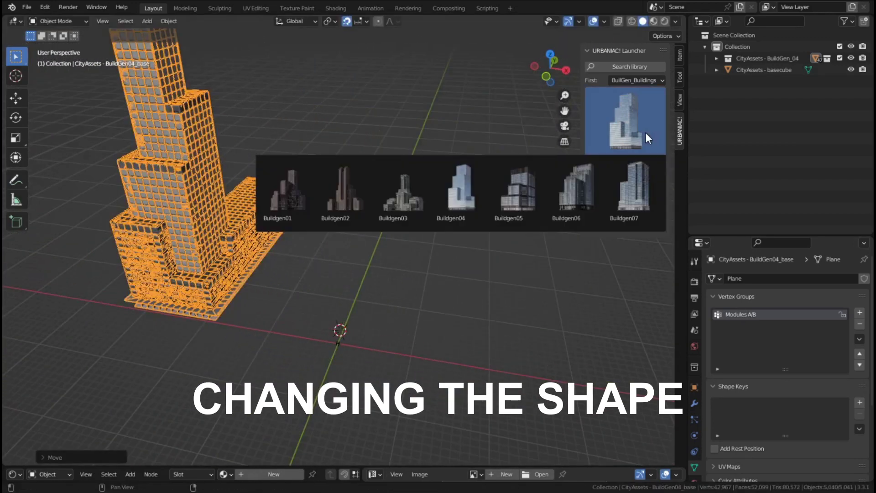
{"action": "left_click", "coordinate": [569, 198]}
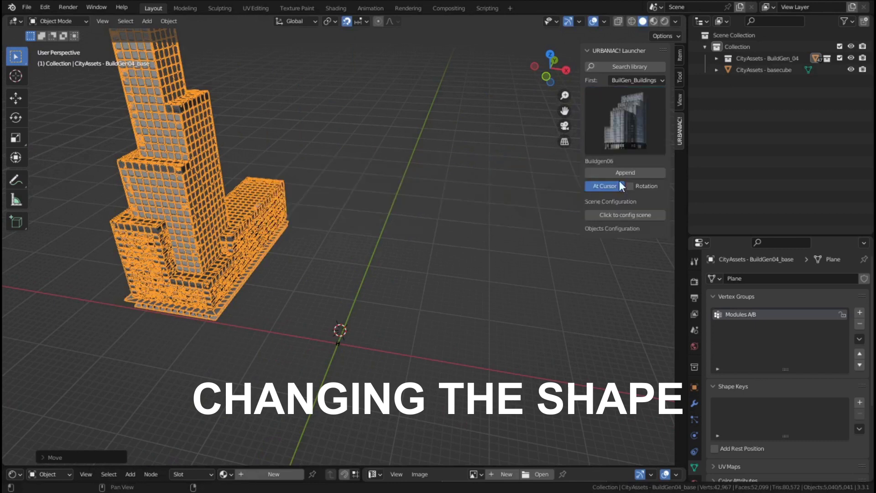
{"action": "left_click", "coordinate": [641, 172]}
{"action": "scroll", "coordinate": [283, 281], "scroll_direction": "up", "scroll_amount": 5}
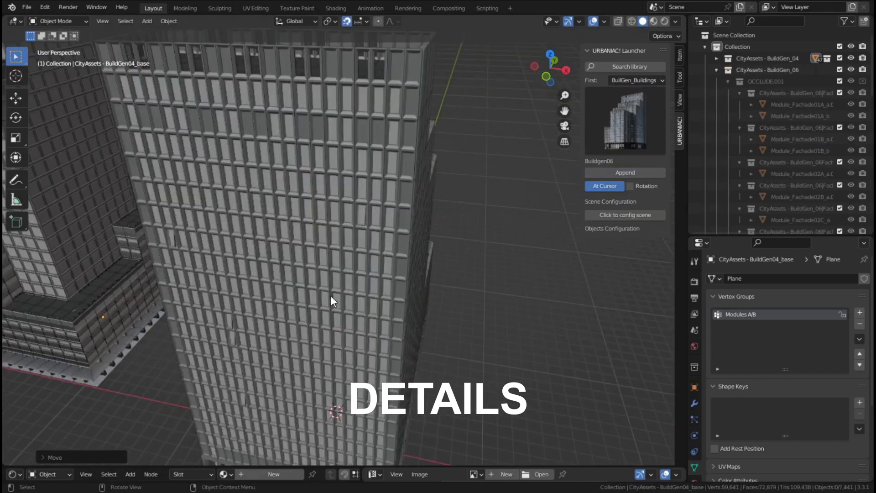
Set Windows open to 1.000 in the Buildgen06 building's generator modifier
{"action": "scroll", "coordinate": [319, 294], "scroll_direction": "down", "scroll_amount": 5}
{"action": "left_click", "coordinate": [299, 261]}
{"action": "left_click", "coordinate": [694, 403]}
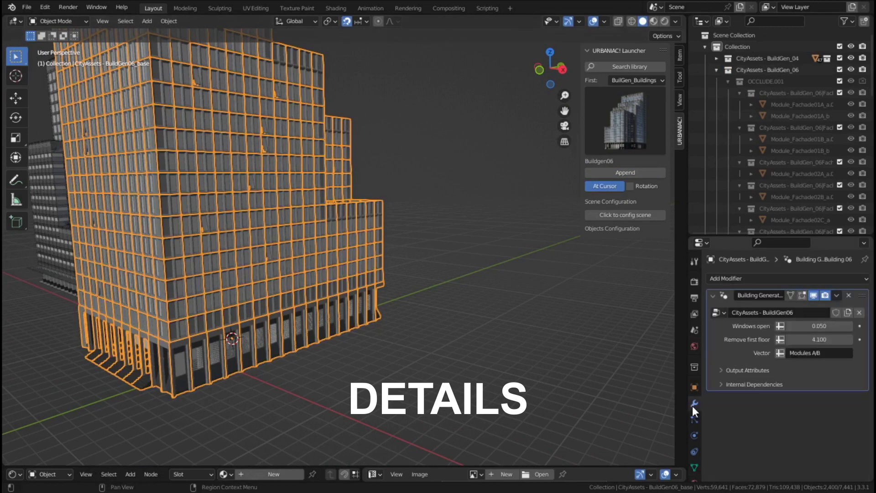
{"action": "middle_click_drag", "start_coordinate": [290, 237], "coordinate": [417, 309]}
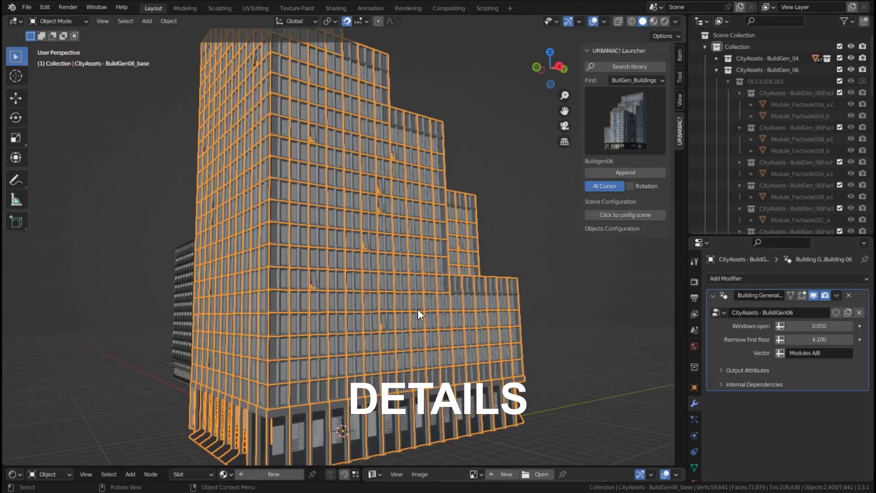
{"action": "scroll", "coordinate": [449, 228], "scroll_direction": "up", "scroll_amount": 5}
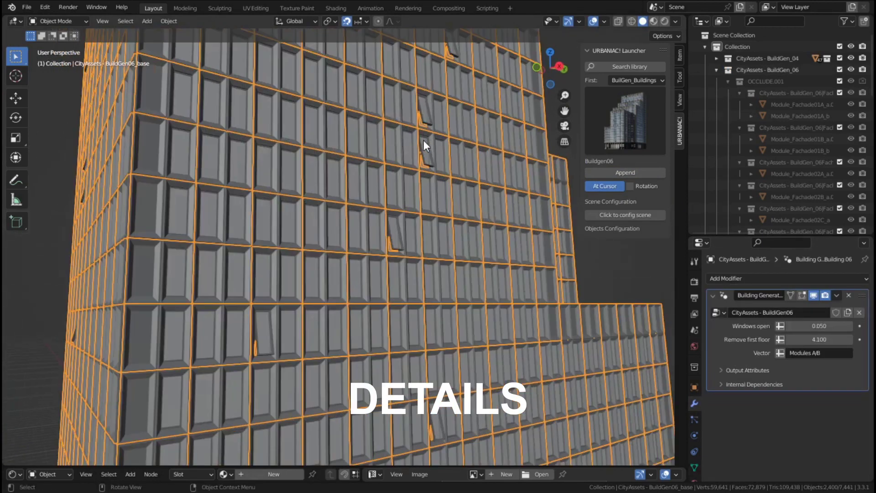
{"action": "left_click_drag", "start_coordinate": [802, 326], "coordinate": [865, 325]}
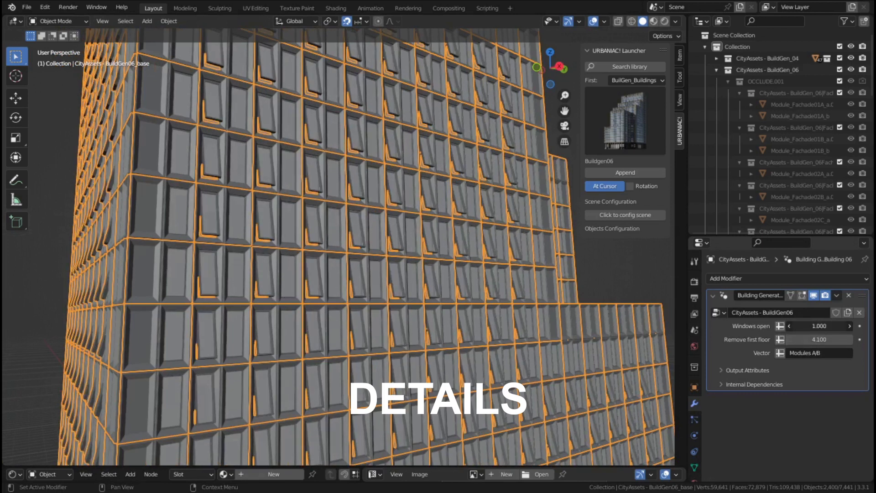
Reduce Windows open to 0.110 in the Buildgen06 building's generator modifier
{"action": "scroll", "coordinate": [426, 229], "scroll_direction": "down", "scroll_amount": 5}
{"action": "middle_click_drag", "start_coordinate": [425, 283], "coordinate": [432, 321]}
{"action": "key", "text": "KP_Decimal"}
{"action": "key", "text": "alt+a"}
{"action": "middle_click_drag", "start_coordinate": [461, 347], "coordinate": [405, 336]}
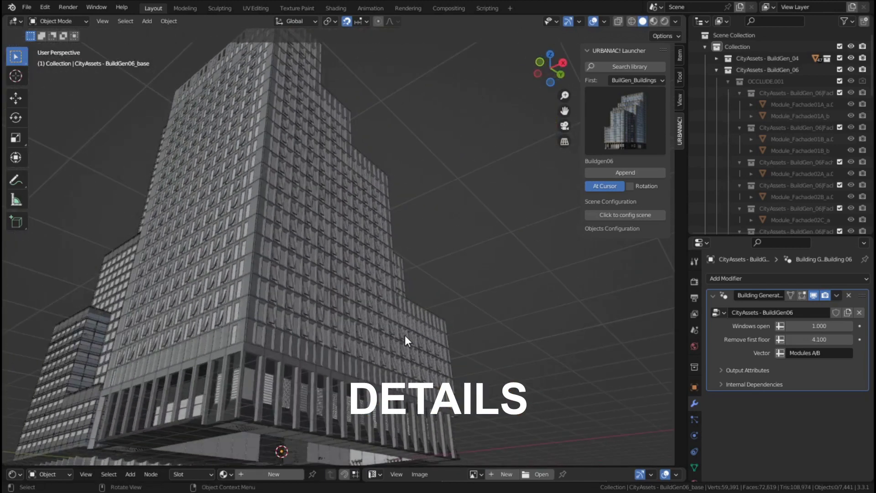
{"action": "left_click_drag", "start_coordinate": [815, 325], "coordinate": [776, 326]}
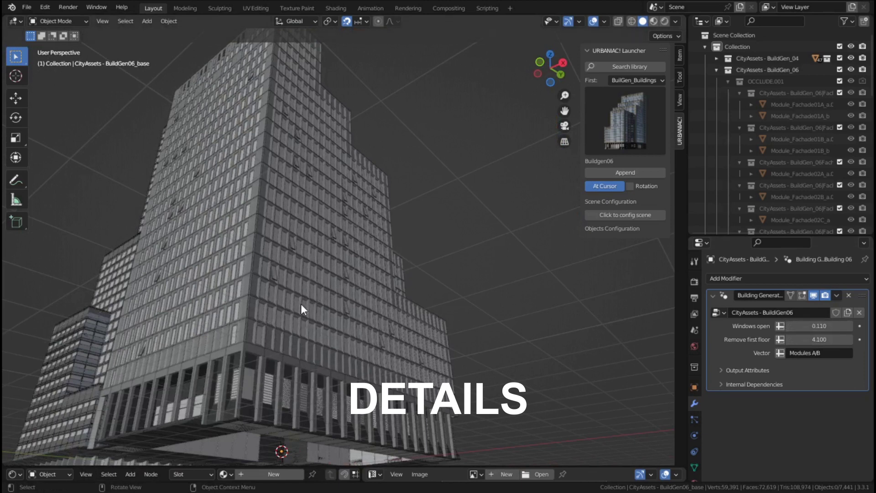
Move the Buildgen06 building horizontally away from the 3D cursor with the Z axis locked
{"action": "scroll", "coordinate": [402, 344], "scroll_direction": "down", "scroll_amount": 5}
{"action": "middle_click_drag", "start_coordinate": [366, 268], "coordinate": [363, 339]}
{"action": "left_click", "coordinate": [364, 339]}
{"action": "key", "text": "g"}
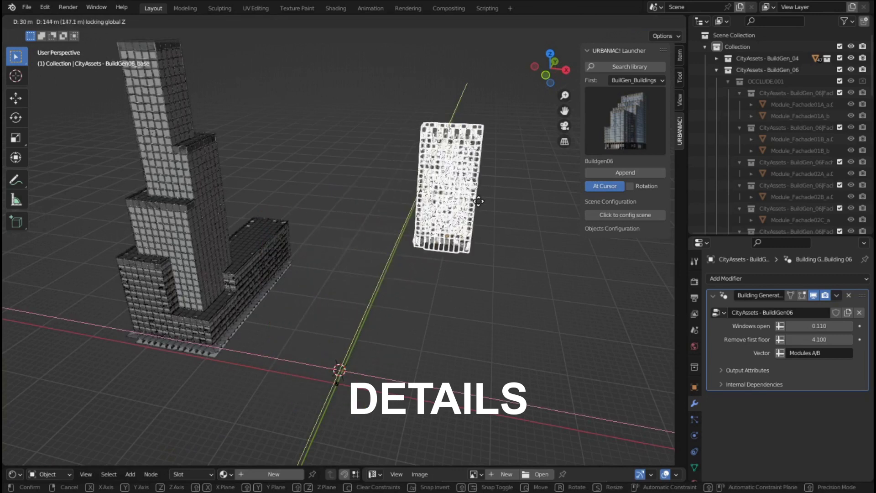
{"action": "left_click", "coordinate": [486, 232]}
Append Buildgen01 from the launcher's building library at the 3D cursor
{"action": "left_click", "coordinate": [606, 146]}
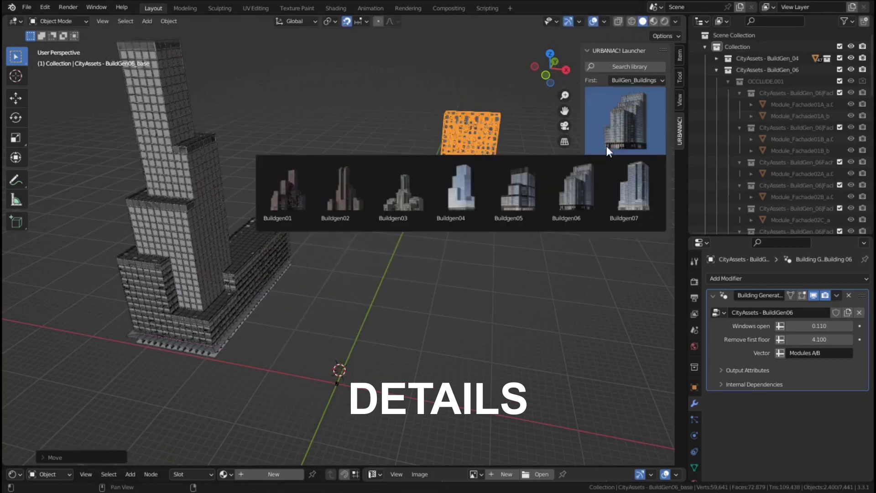
{"action": "left_click", "coordinate": [300, 199]}
{"action": "left_click", "coordinate": [644, 174]}
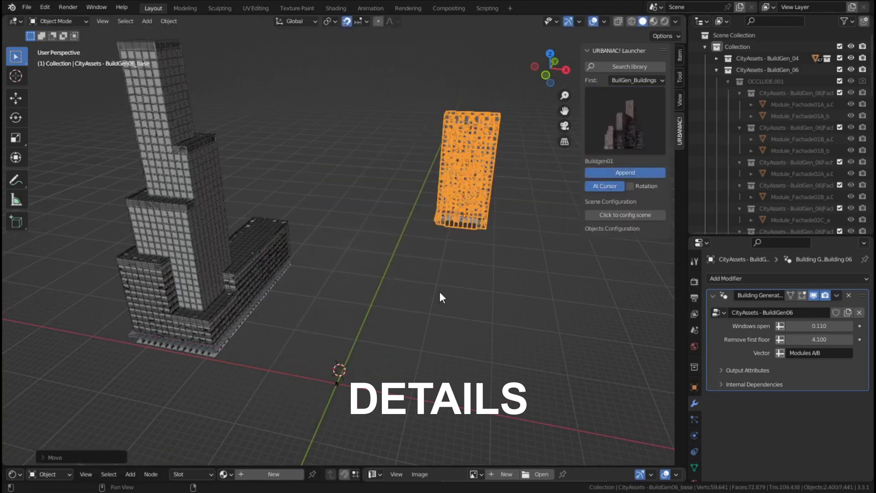
{"action": "middle_click_drag", "start_coordinate": [401, 346], "coordinate": [434, 290]}
{"action": "scroll", "coordinate": [456, 314], "scroll_direction": "up", "scroll_amount": 3}
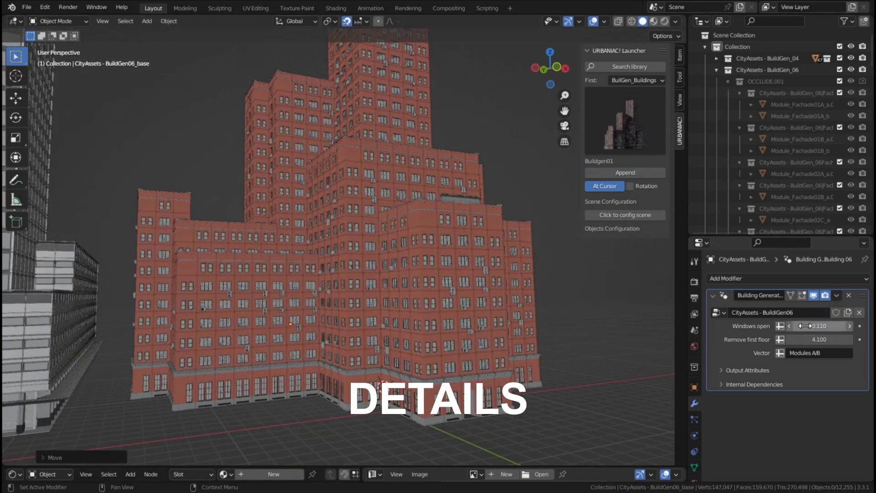
Try Fachade Details at 1.000 in the Buildgen01 building's generator modifier and settle on 0.310
{"action": "left_click", "coordinate": [395, 346]}
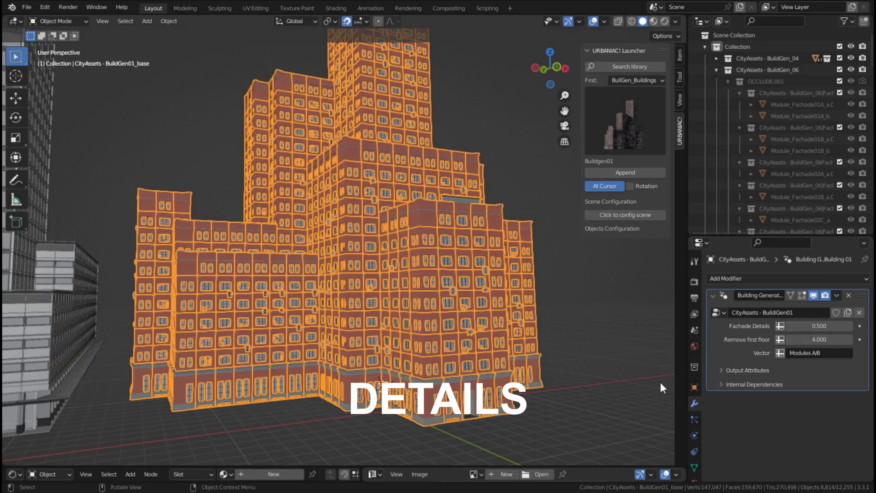
{"action": "left_click_drag", "start_coordinate": [804, 326], "coordinate": [849, 326]}
{"action": "left_click", "coordinate": [550, 383]}
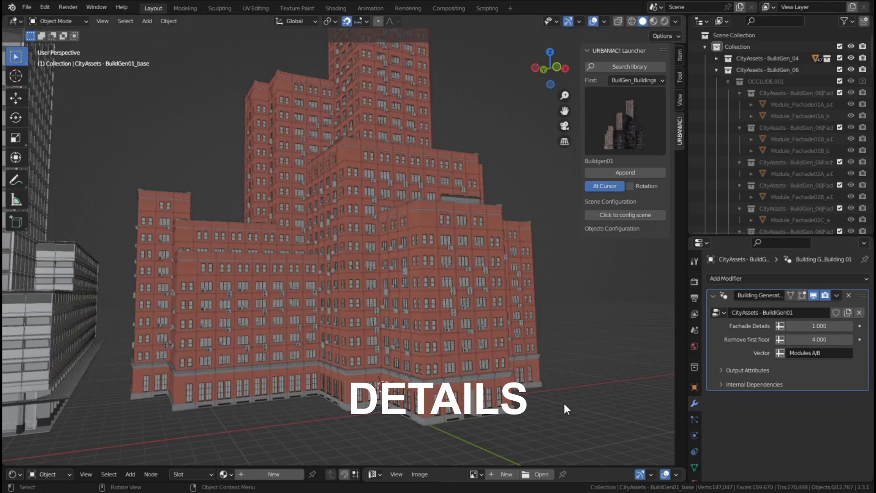
{"action": "scroll", "coordinate": [562, 401], "scroll_direction": "up", "scroll_amount": 8}
{"action": "left_click_drag", "start_coordinate": [824, 326], "coordinate": [805, 326]}
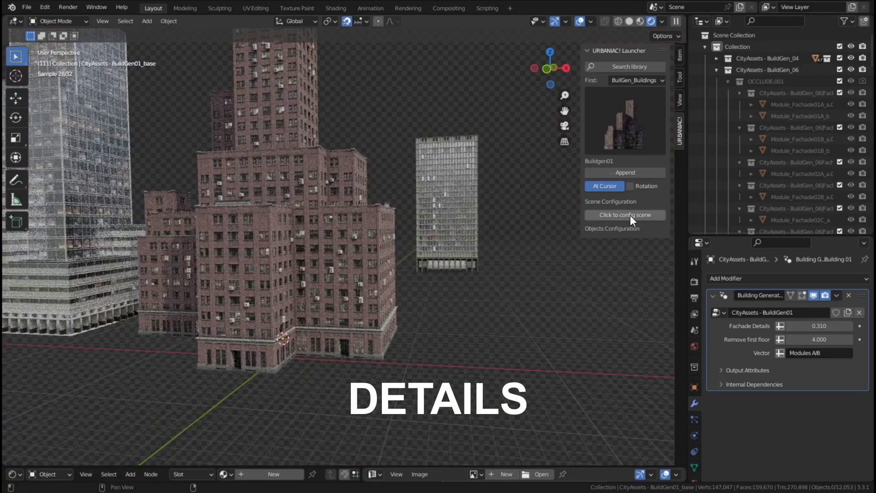
Load the launcher's scene configuration controls and darken the rendered viewport's environment lighting
{"action": "left_click", "coordinate": [631, 216]}
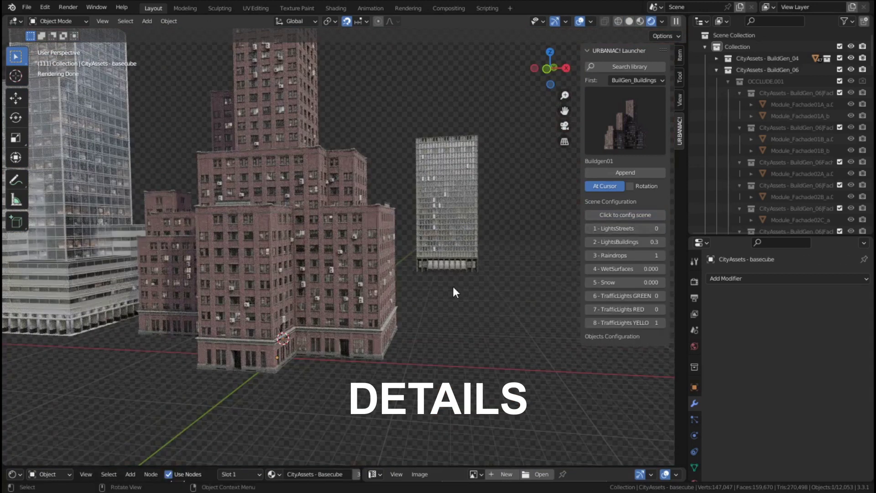
{"action": "left_click", "coordinate": [662, 21]}
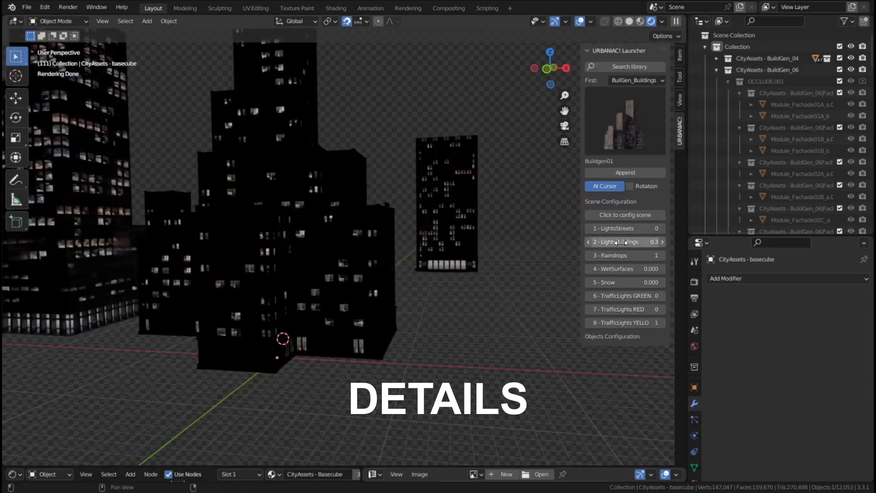
Test LightsBuildings at 1 and 0, and settle on 0.25
{"action": "left_click", "coordinate": [622, 243]}
{"action": "key", "text": "Return"}
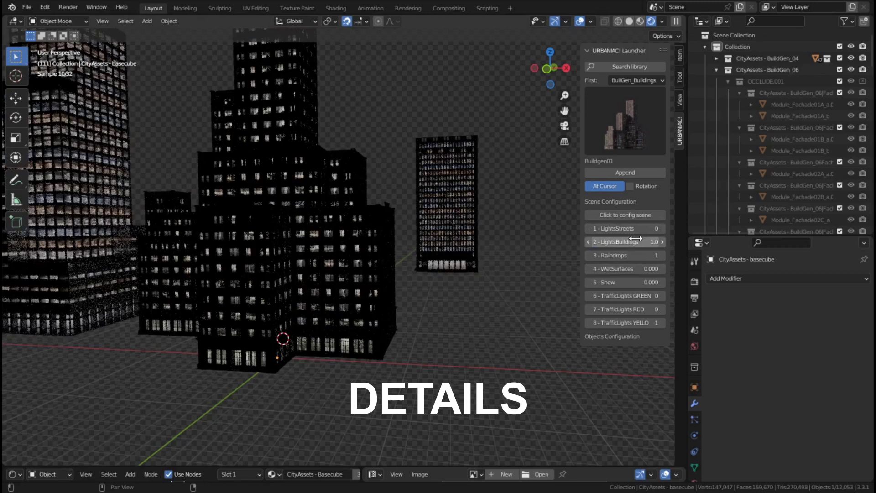
{"action": "left_click", "coordinate": [649, 240]}
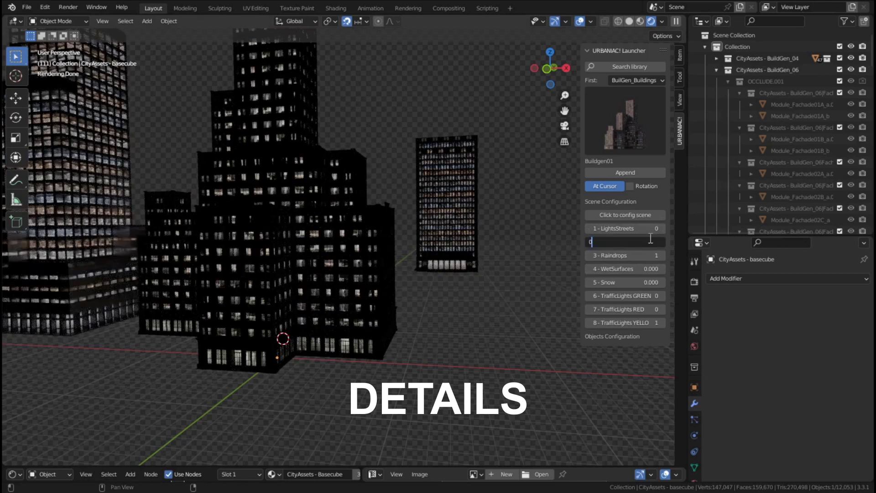
{"action": "key", "text": "Return"}
{"action": "left_click", "coordinate": [640, 242]}
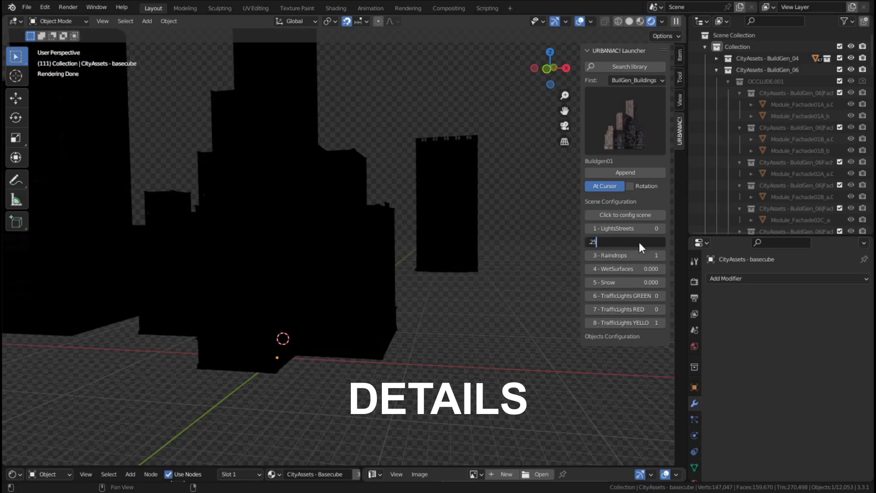
{"action": "type", "text": ".25"}
{"action": "key", "text": "Return"}
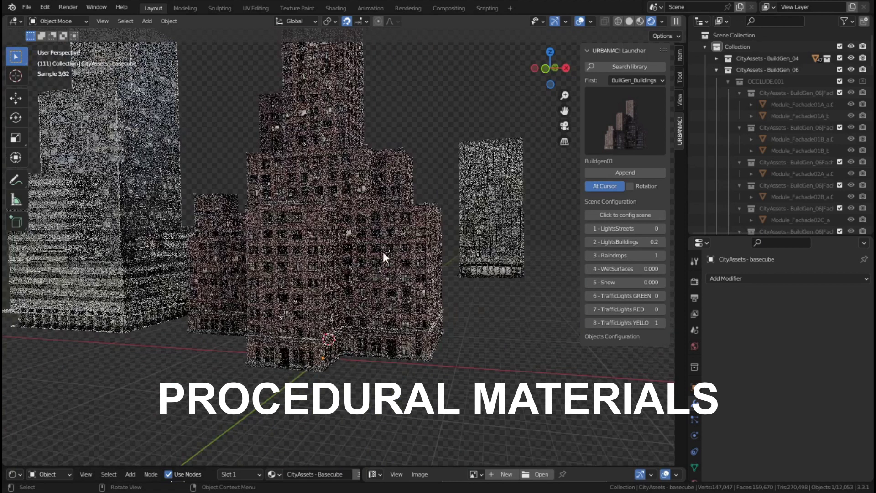
Assign the existing CityAssets - BuildGen01_Bricks Crossed01 material to the Buildgen01 building
{"action": "left_click", "coordinate": [419, 215]}
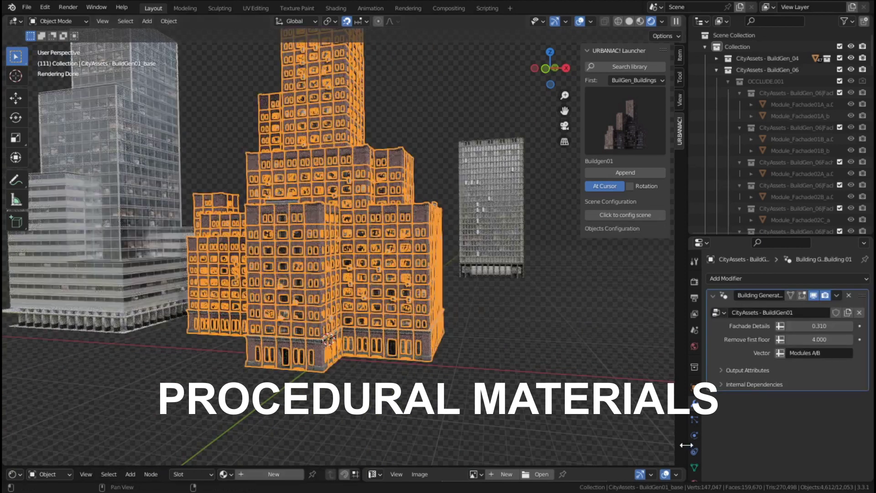
{"action": "scroll", "coordinate": [692, 466], "scroll_direction": "down", "scroll_amount": 2}
{"action": "left_click", "coordinate": [694, 457]}
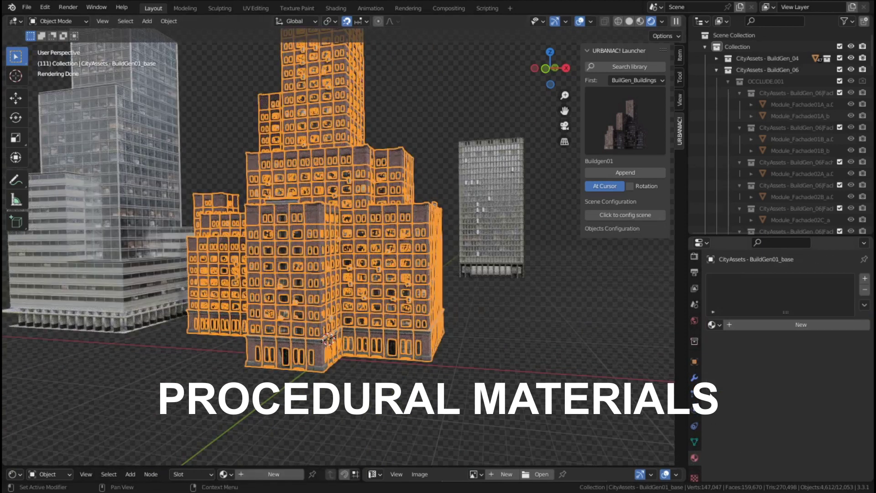
{"action": "left_click", "coordinate": [712, 324]}
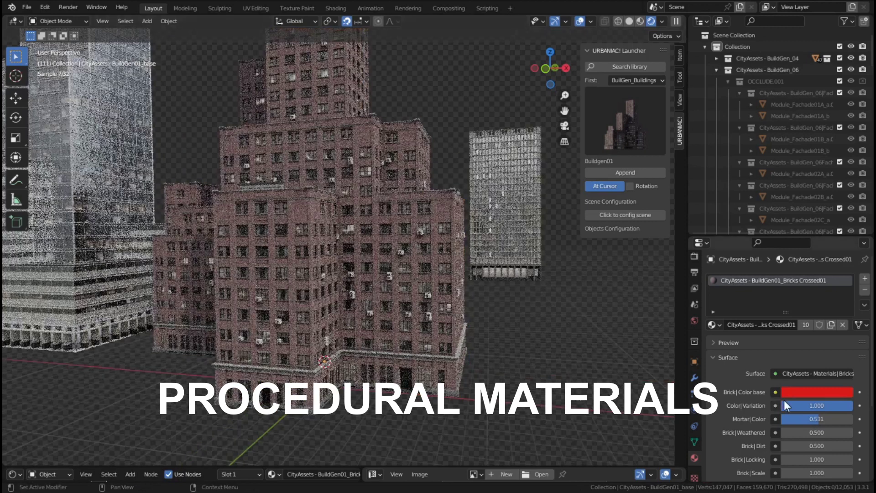
Change the brick material's Brick|Color base to green with hue 0.358, saturation 0.876 and value 0.711
{"action": "left_click", "coordinate": [790, 392]}
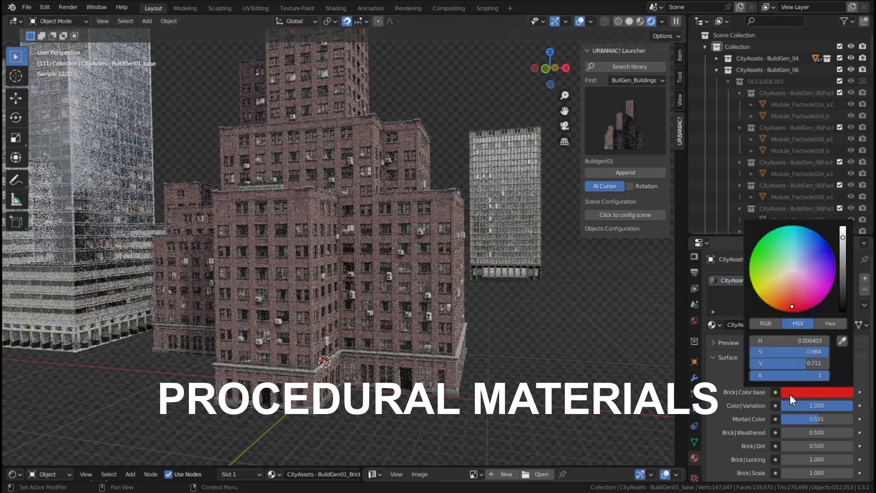
{"action": "left_click_drag", "start_coordinate": [790, 278], "coordinate": [773, 250]}
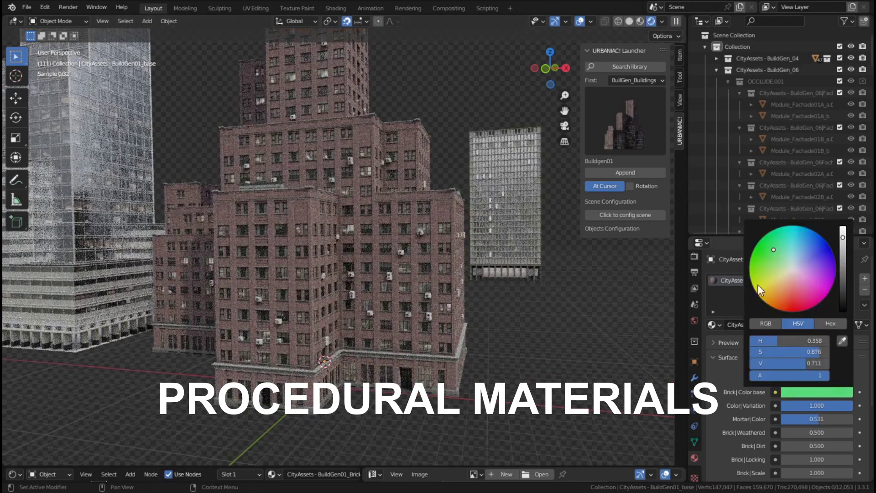
Set the brick material's Mortar|Color to 0.000 and Brick|Weathered to 1.000
{"action": "scroll", "coordinate": [798, 334], "scroll_direction": "down", "scroll_amount": 4}
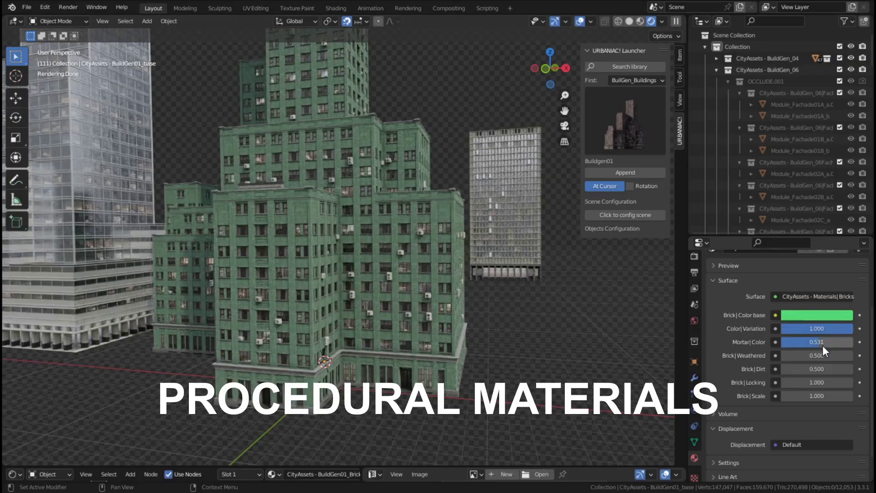
{"action": "scroll", "coordinate": [498, 289], "scroll_direction": "up", "scroll_amount": 10}
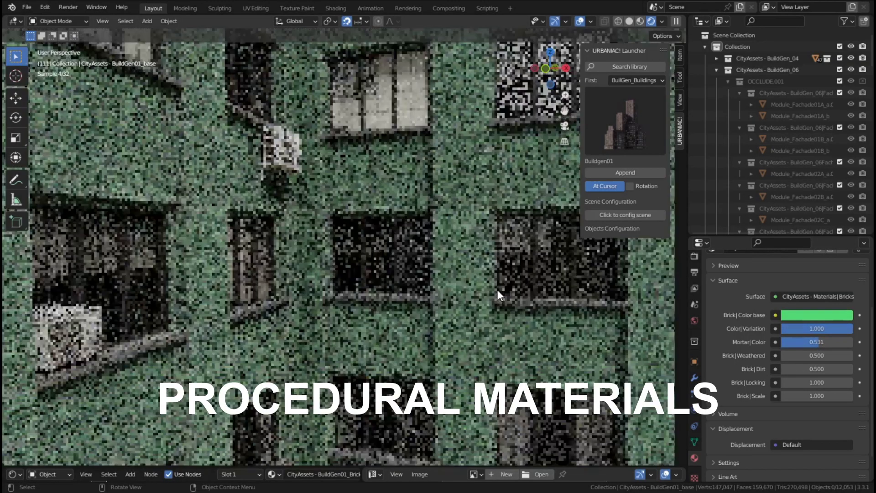
{"action": "scroll", "coordinate": [497, 289], "scroll_direction": "up", "scroll_amount": 6}
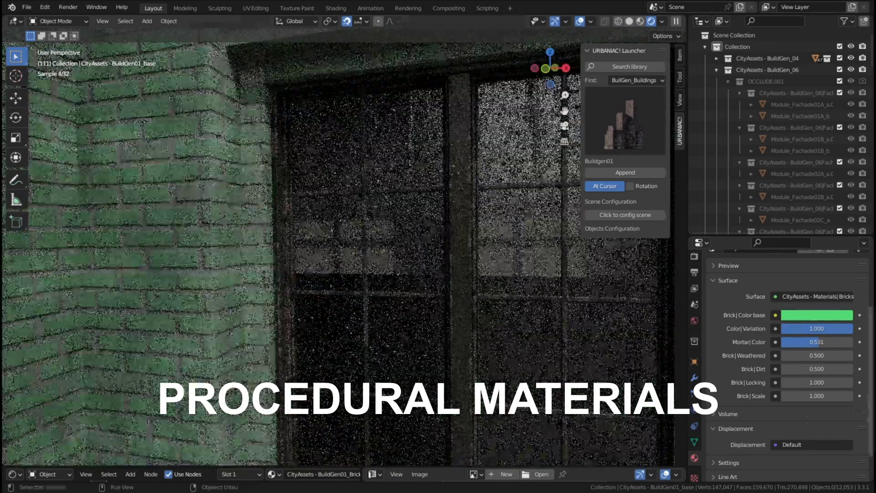
{"action": "left_click_drag", "start_coordinate": [815, 342], "coordinate": [781, 342]}
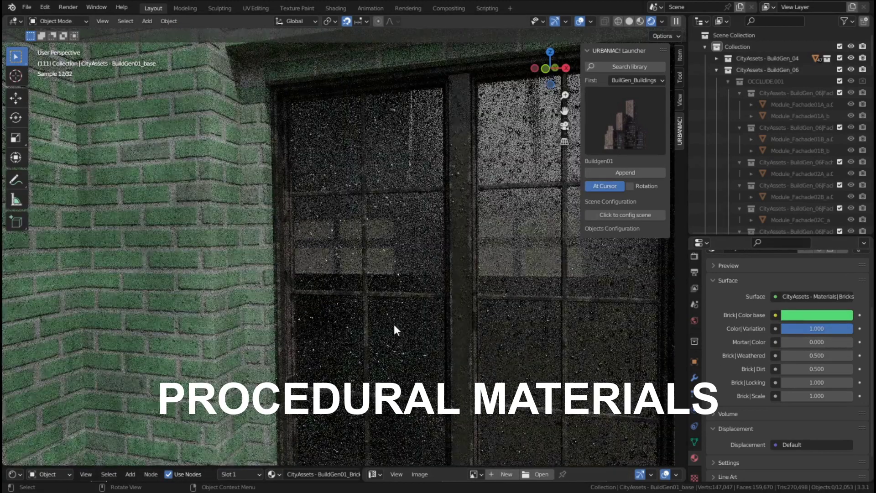
{"action": "scroll", "coordinate": [394, 326], "scroll_direction": "down", "scroll_amount": 15}
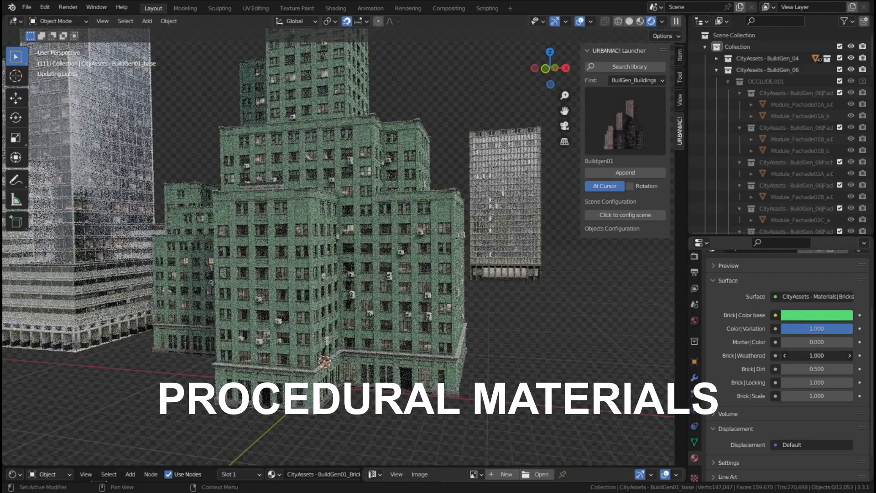